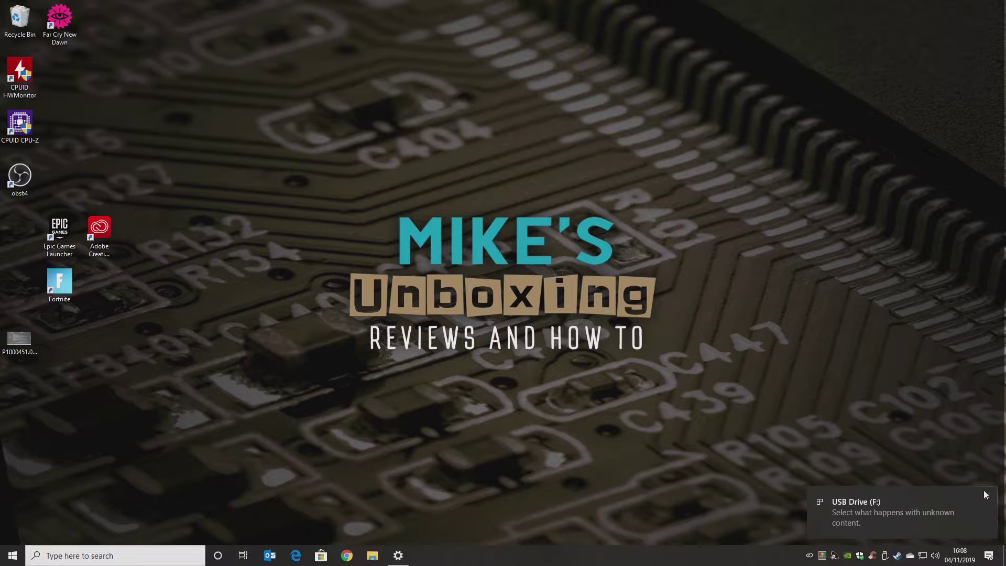
Launch CPU-Z and display the mainboard details, including the motherboard model and current BIOS version
{"action": "left_click", "coordinate": [144, 550]}
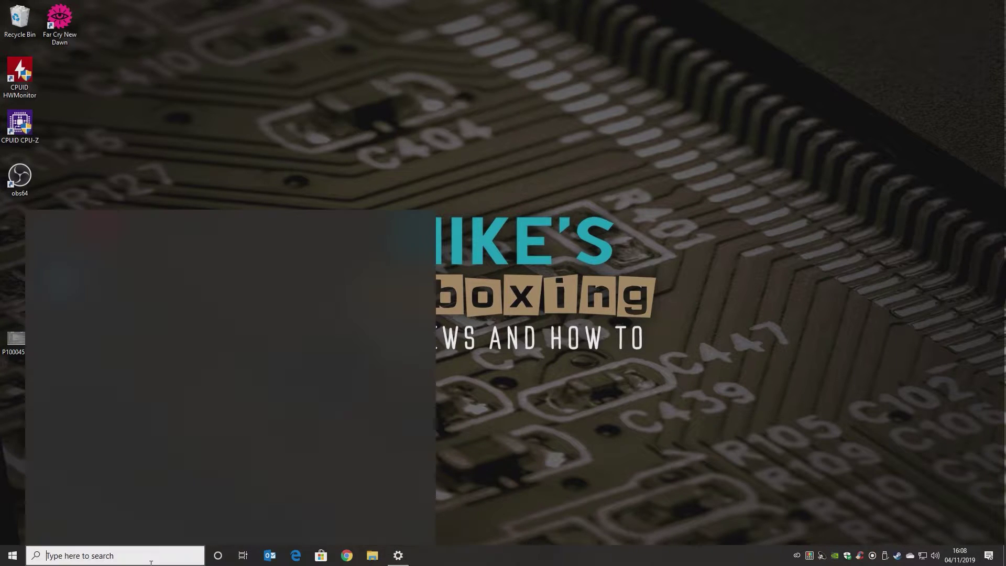
{"action": "type", "text": "cpuz"}
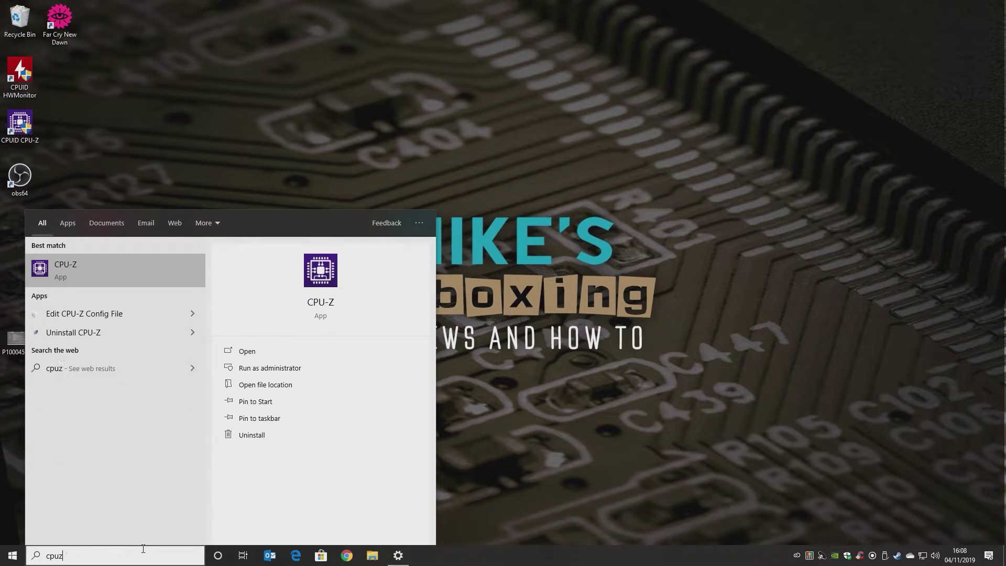
{"action": "left_click", "coordinate": [313, 314]}
{"action": "left_click", "coordinate": [438, 350]}
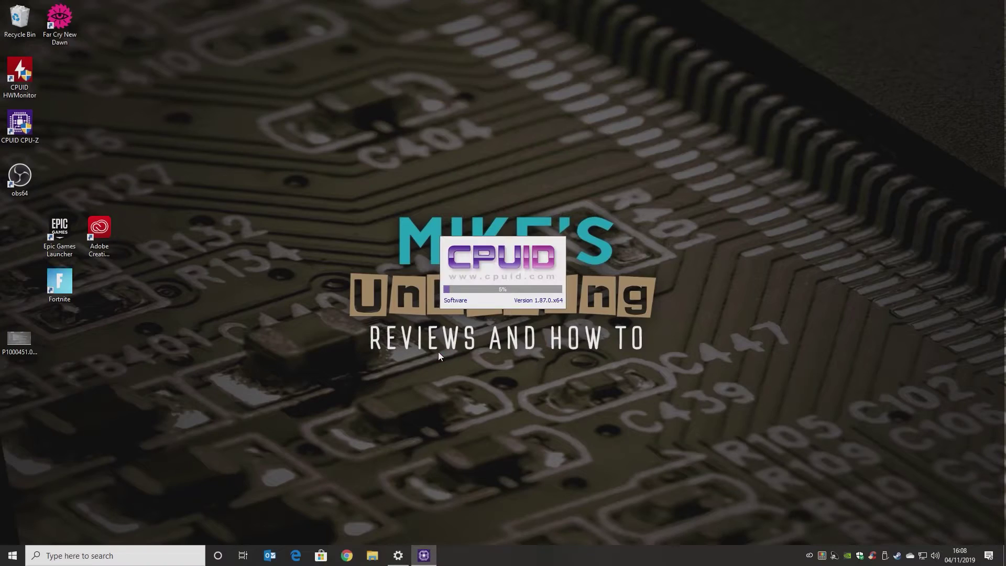
{"action": "left_click", "coordinate": [546, 308]}
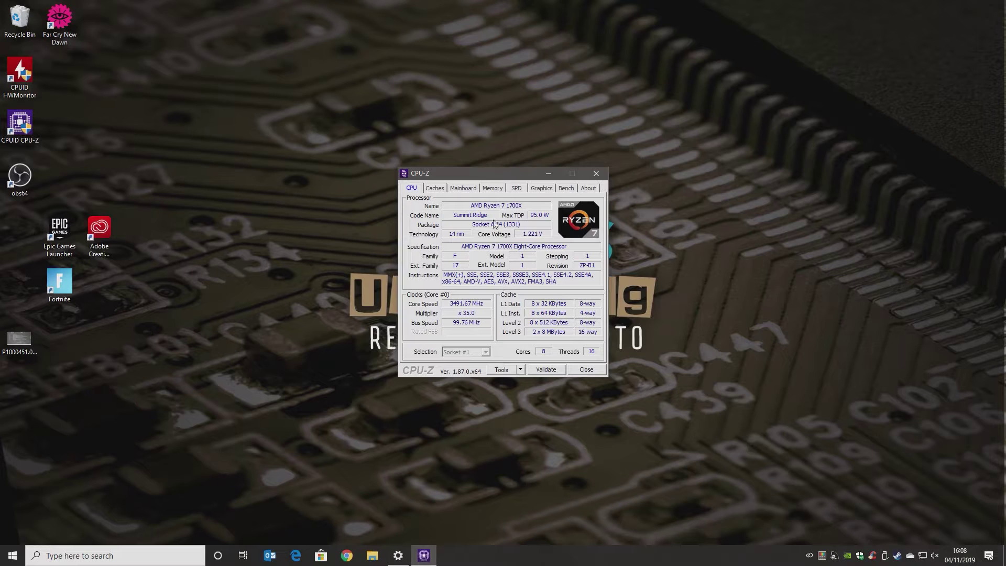
{"action": "left_click", "coordinate": [459, 188]}
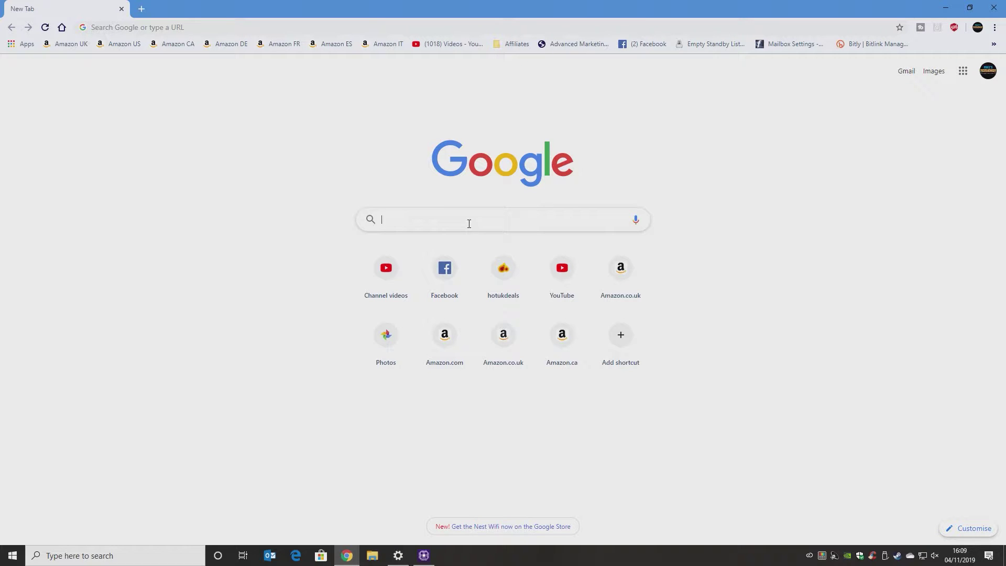
Switch to Chrome, search for "asus x370 pro" and open the CPU / Memory Support page for the PRIME X370-PRO
{"action": "type", "text": "asu"}
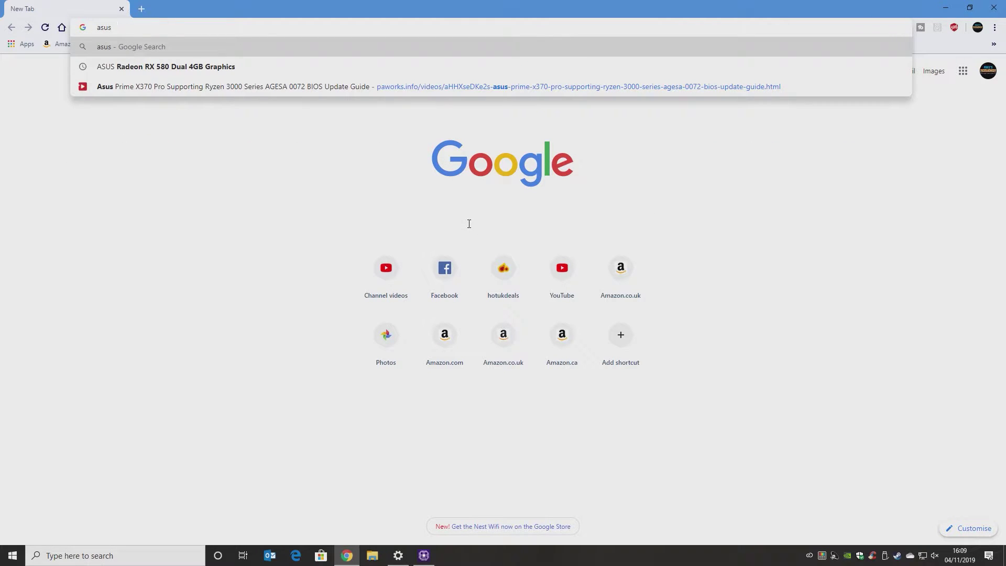
{"action": "type", "text": "s x370 pr"}
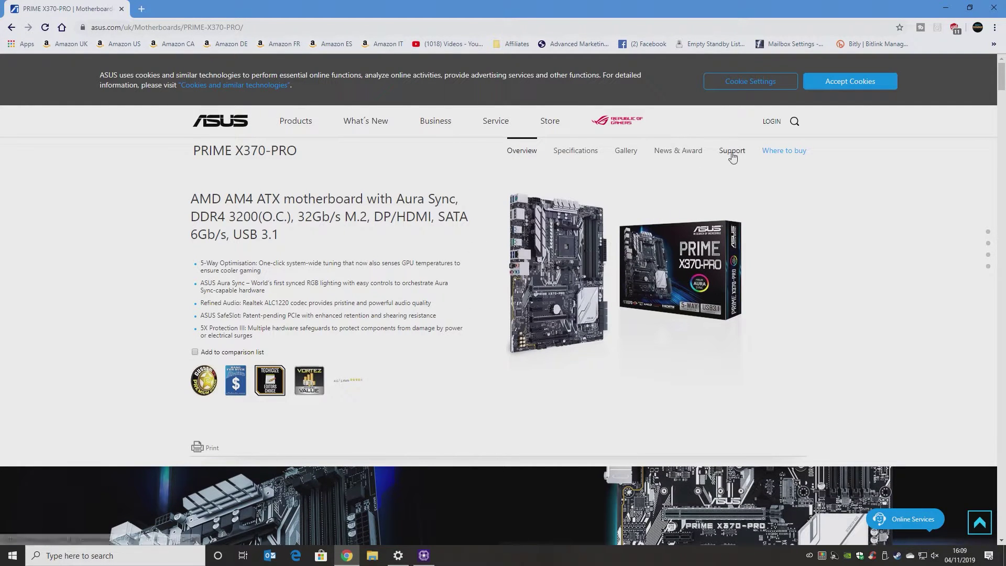
{"action": "left_click", "coordinate": [732, 152]}
{"action": "scroll", "coordinate": [503, 321], "scroll_direction": "down", "scroll_amount": 2}
{"action": "left_click", "coordinate": [292, 221]}
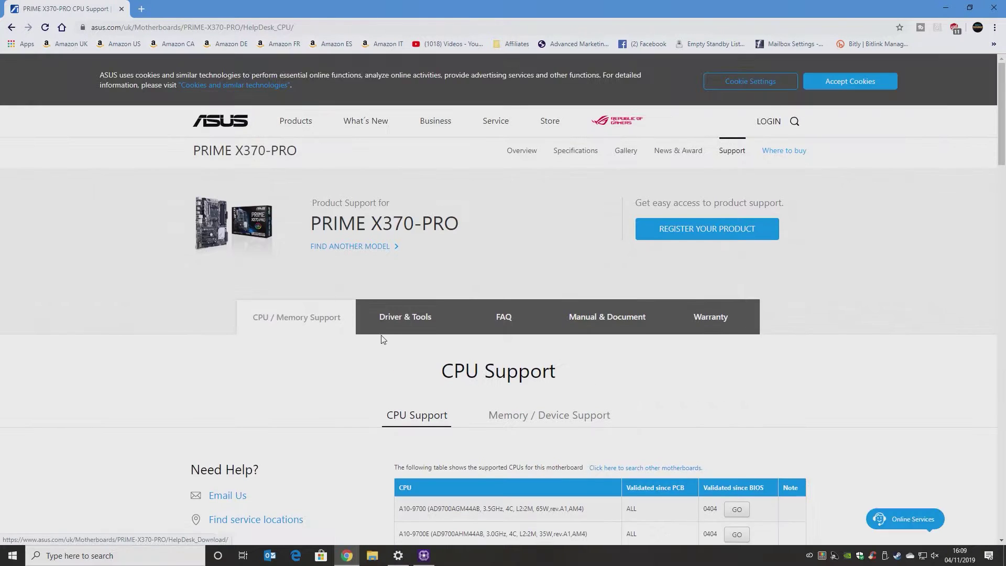
Examine the CPU support table for the listed Ryzen processors and the BIOS version each one is validated since
{"action": "scroll", "coordinate": [382, 339], "scroll_direction": "down", "scroll_amount": 2}
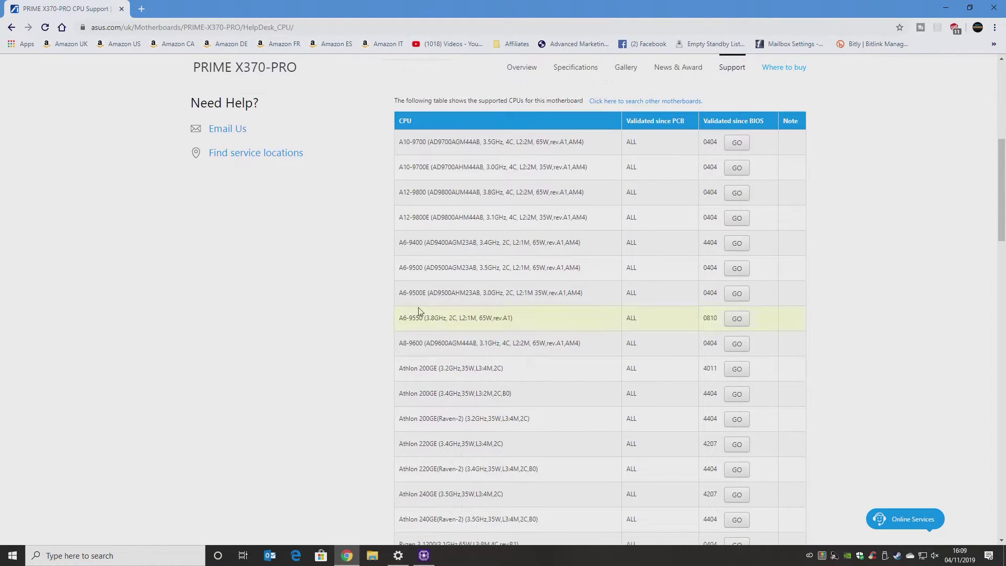
{"action": "scroll", "coordinate": [459, 347], "scroll_direction": "down", "scroll_amount": 8}
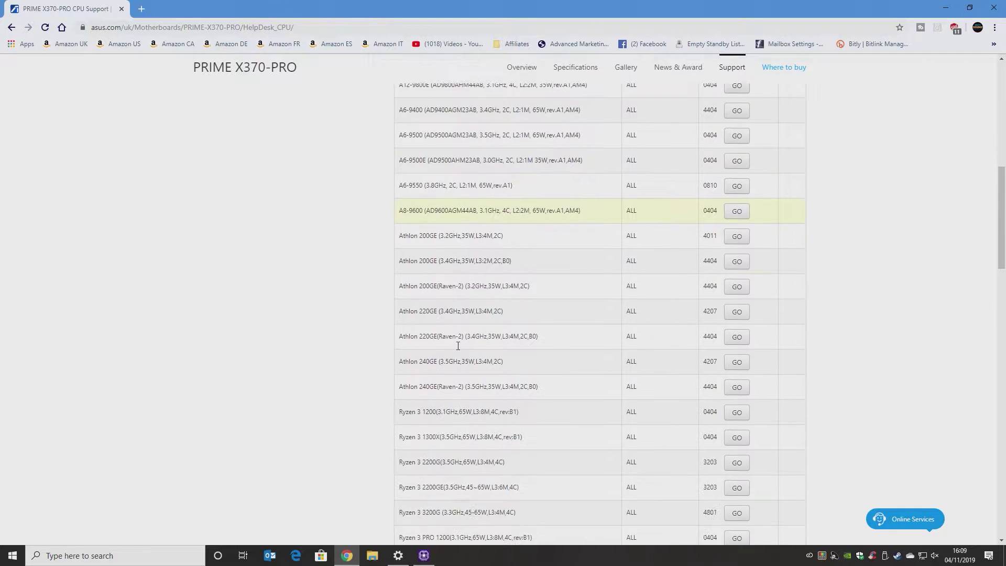
{"action": "scroll", "coordinate": [456, 316], "scroll_direction": "down", "scroll_amount": 2}
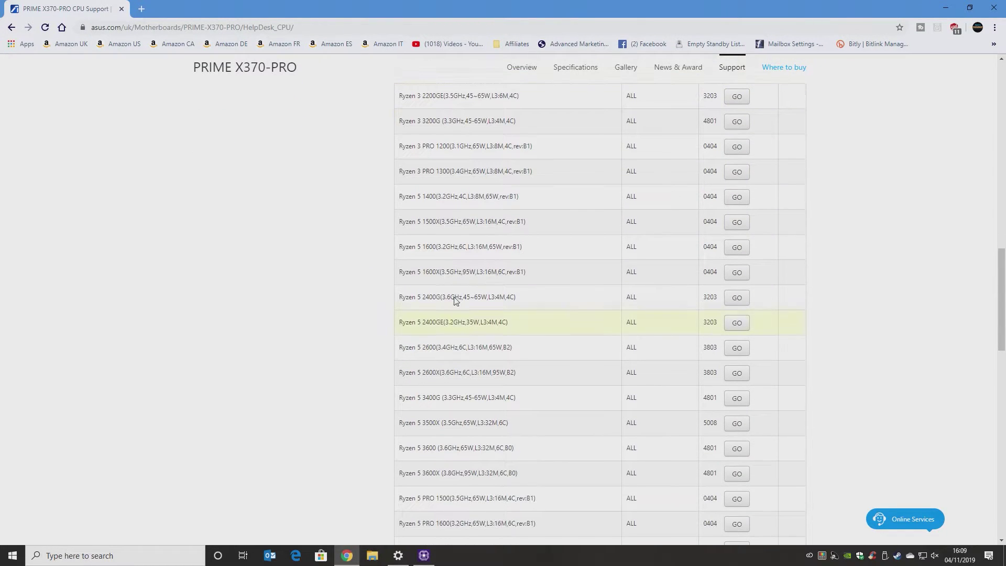
{"action": "scroll", "coordinate": [432, 314], "scroll_direction": "down", "scroll_amount": 4}
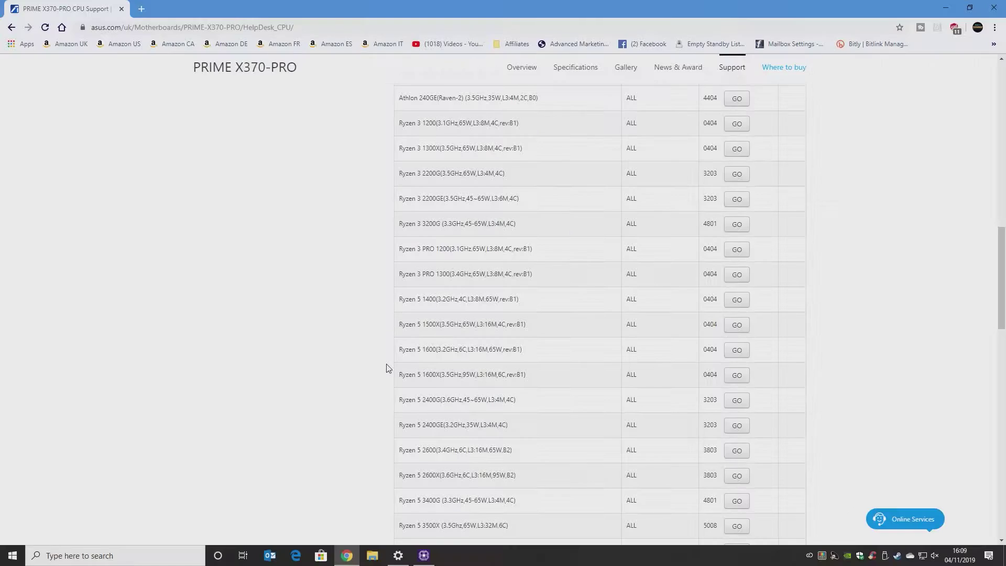
{"action": "scroll", "coordinate": [126, 446], "scroll_direction": "up", "scroll_amount": 15}
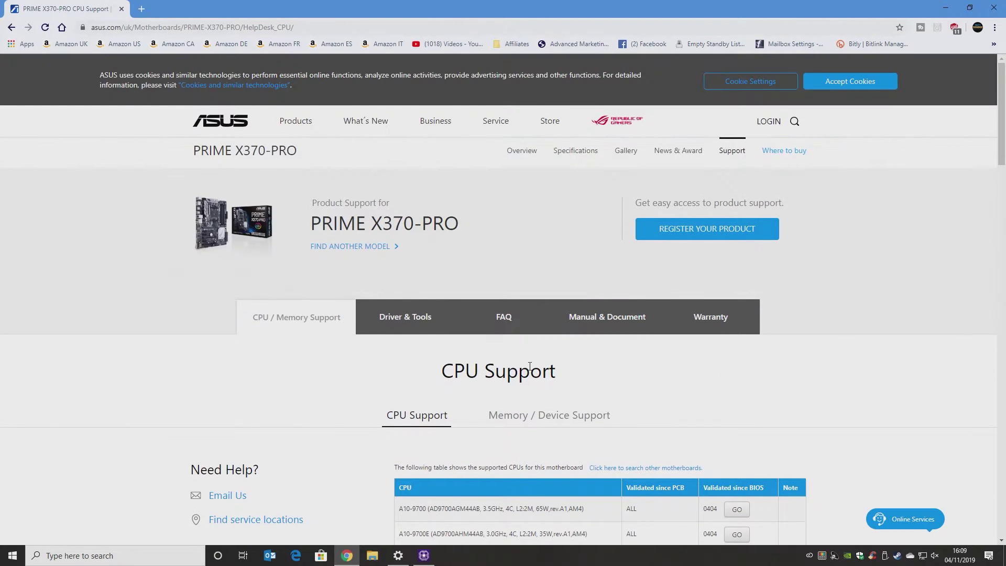
Go to the motherboard's Driver & Tools section and bring up its BIOS & FIRMWARE downloads
{"action": "left_click", "coordinate": [391, 330]}
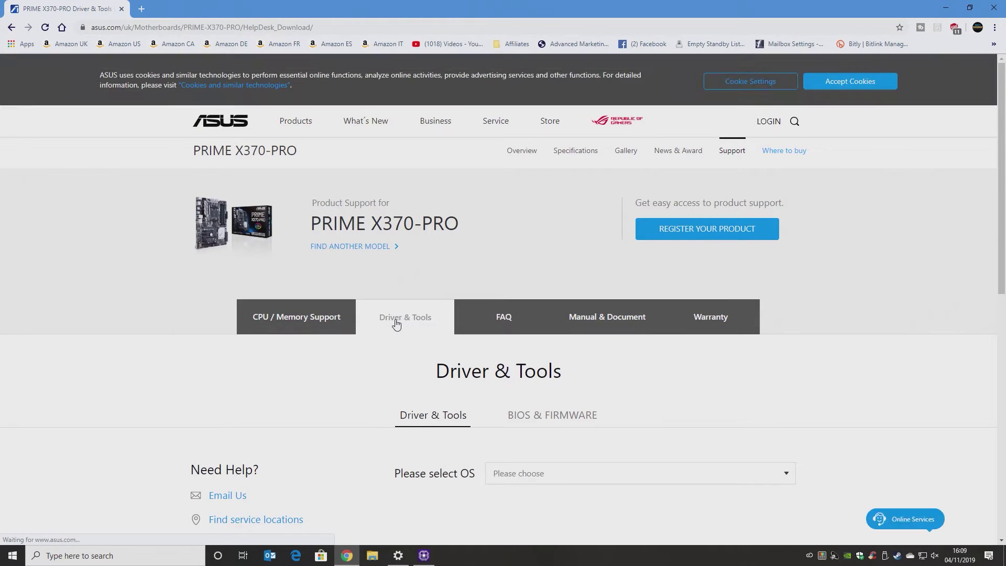
{"action": "scroll", "coordinate": [472, 388], "scroll_direction": "down", "scroll_amount": 3}
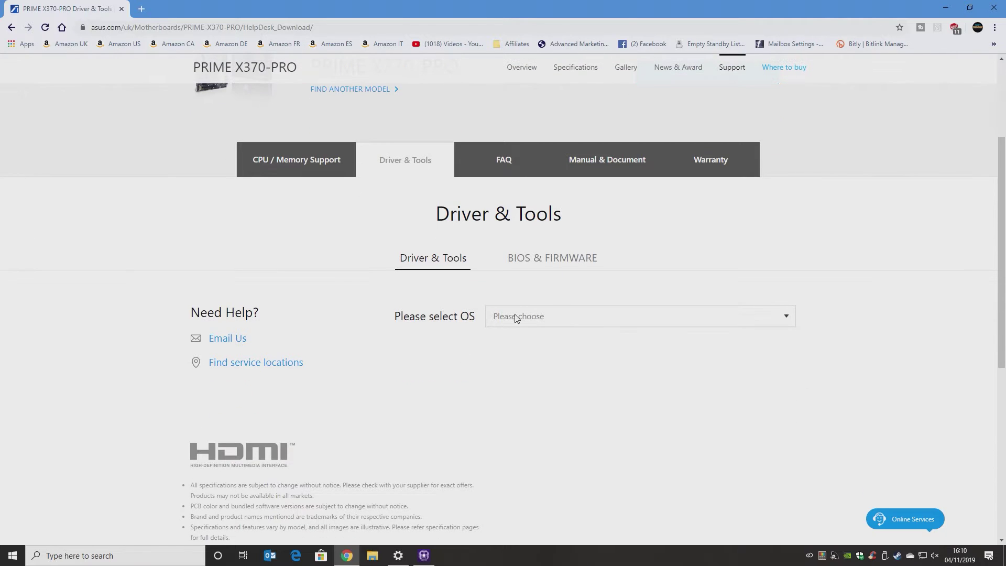
{"action": "left_click", "coordinate": [493, 317]}
{"action": "left_click", "coordinate": [508, 346]}
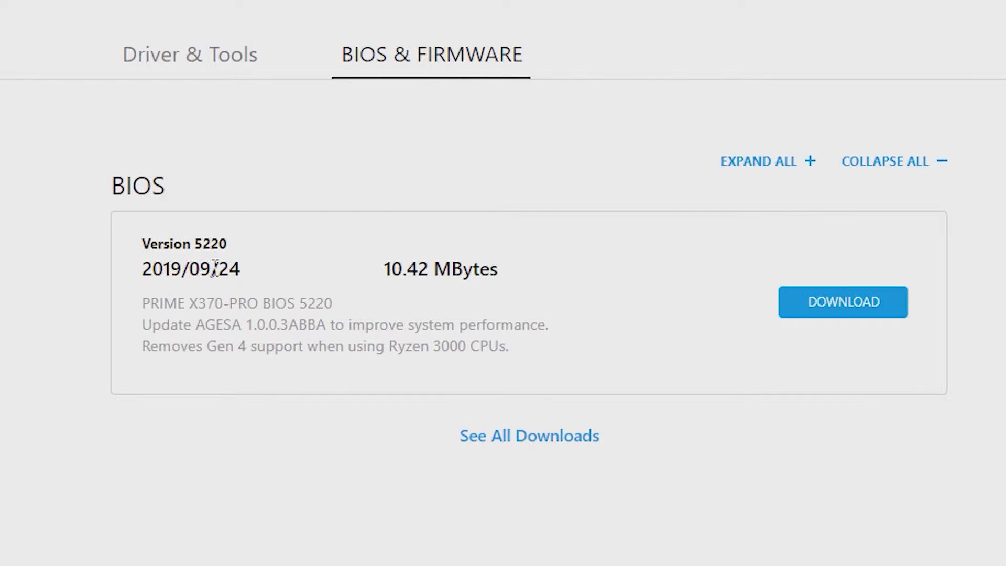
Download BIOS version 5220 as PRIME-X370-PRO-ASUS-5220.zip to USB Drive (F:)
{"action": "left_click", "coordinate": [826, 313]}
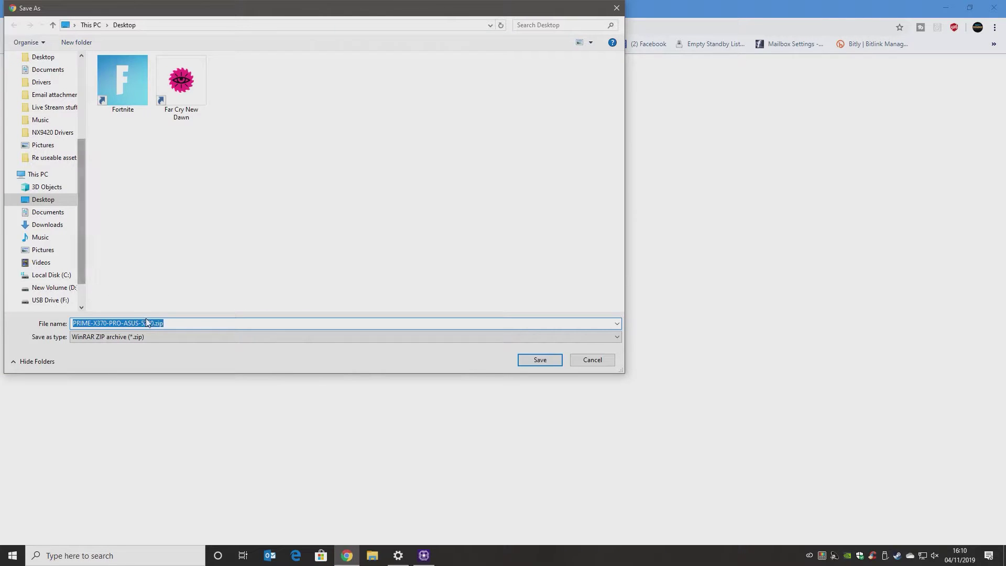
{"action": "left_click", "coordinate": [62, 300]}
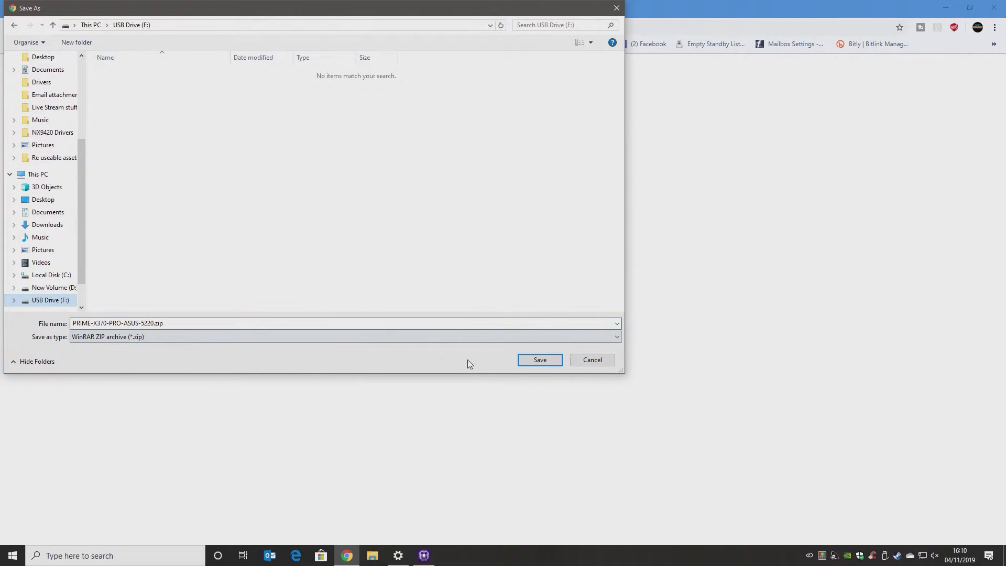
{"action": "left_click", "coordinate": [540, 360]}
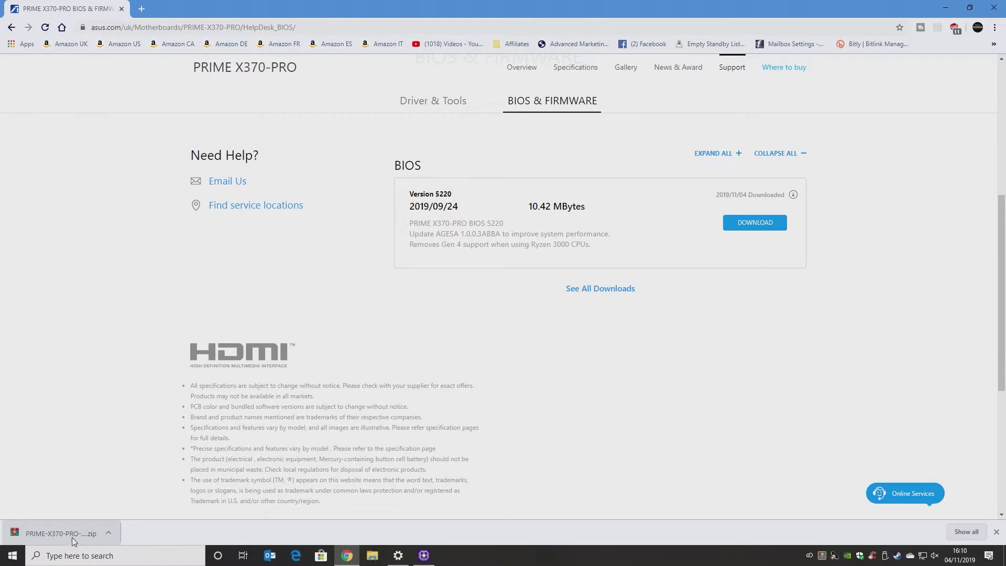
Show the downloaded BIOS archive in its folder, extract it to PRIME-X370-PRO-ASUS-5220 on the USB drive, and open the extracted folder
{"action": "left_click", "coordinate": [107, 532]}
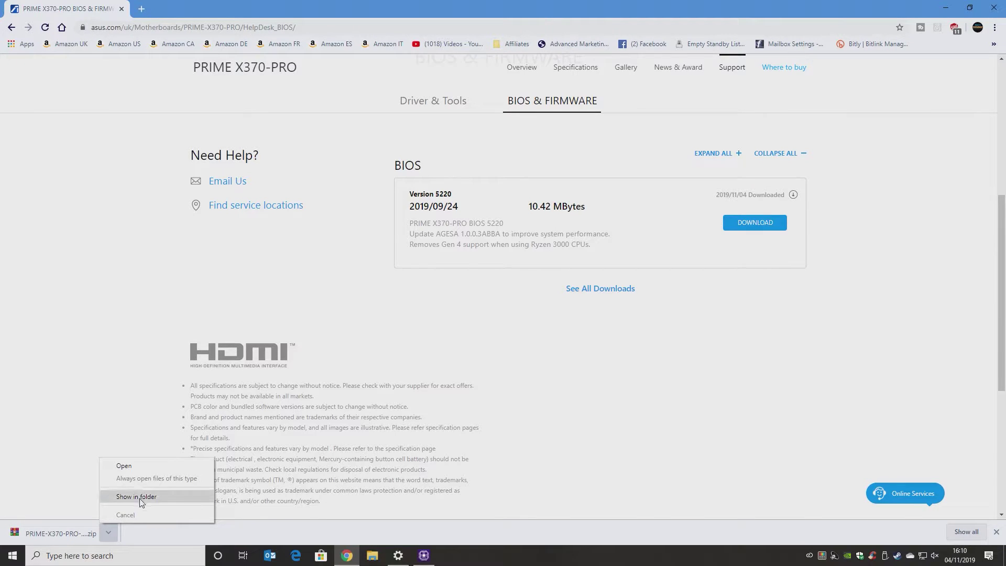
{"action": "left_click", "coordinate": [141, 498]}
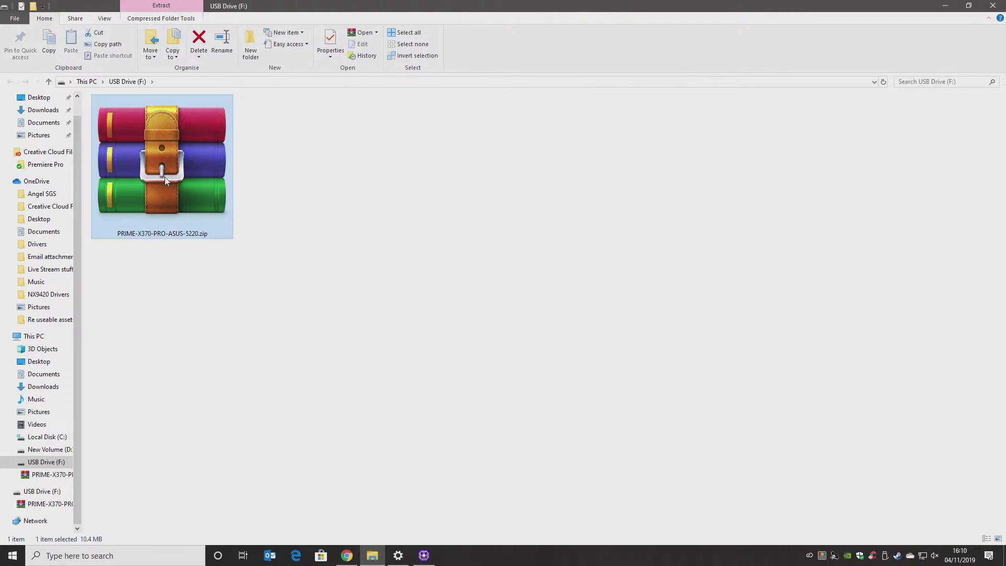
{"action": "right_click", "coordinate": [162, 156]}
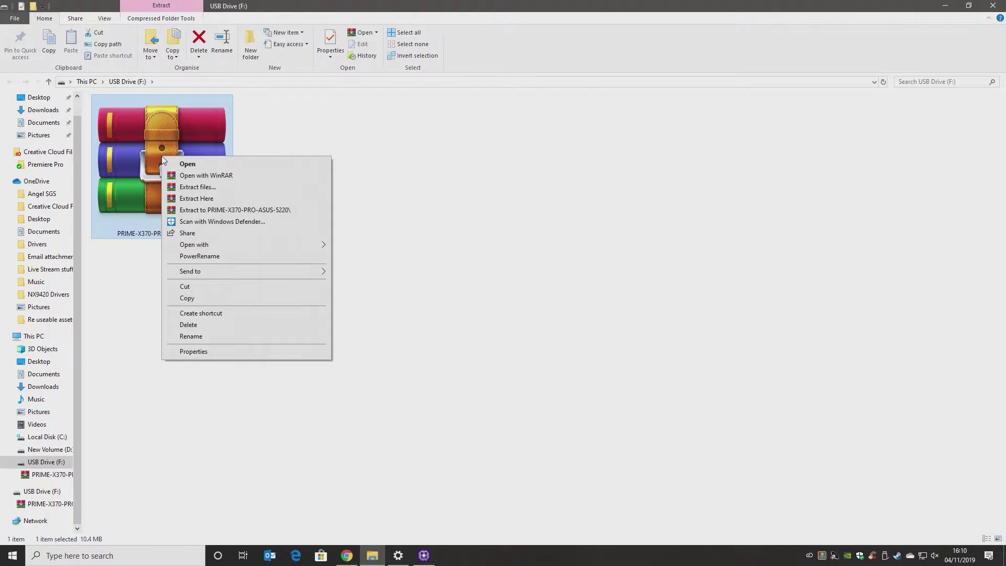
{"action": "left_click", "coordinate": [195, 209]}
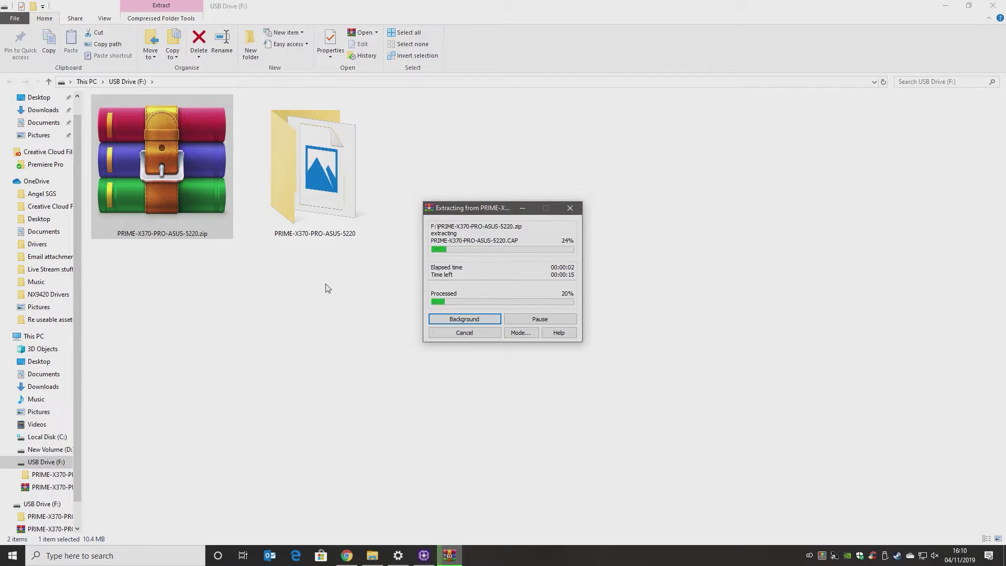
{"action": "double_click", "coordinate": [325, 195]}
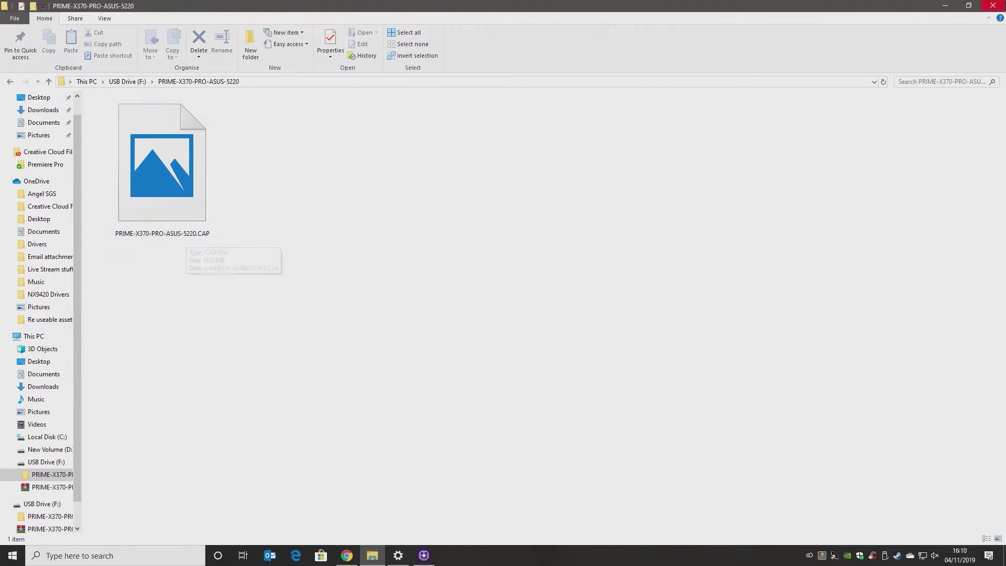
Close File Explorer, the browser and CPU-Z, and restart the PC
{"action": "left_click", "coordinate": [994, 5]}
{"action": "left_click", "coordinate": [993, 4]}
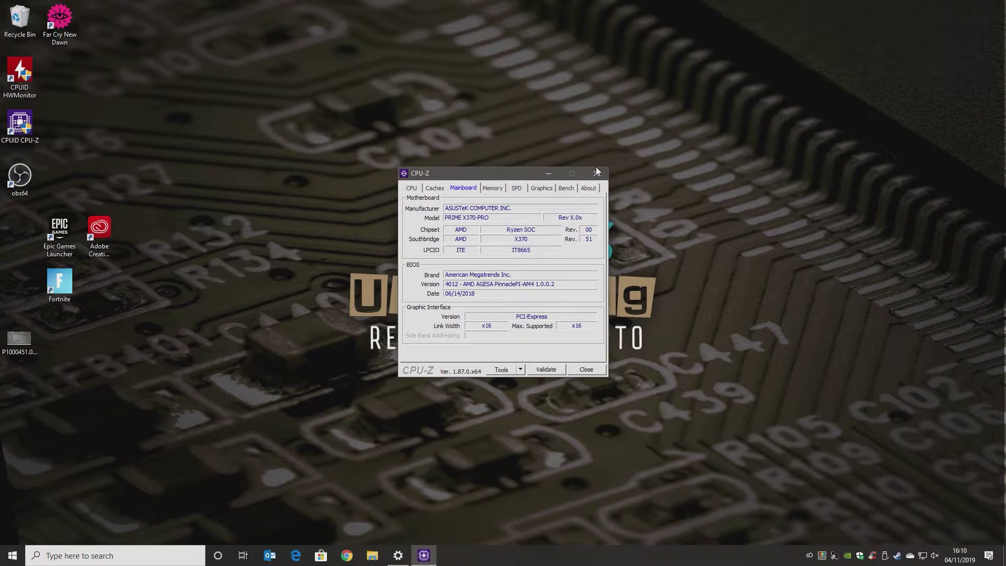
{"action": "left_click", "coordinate": [597, 172]}
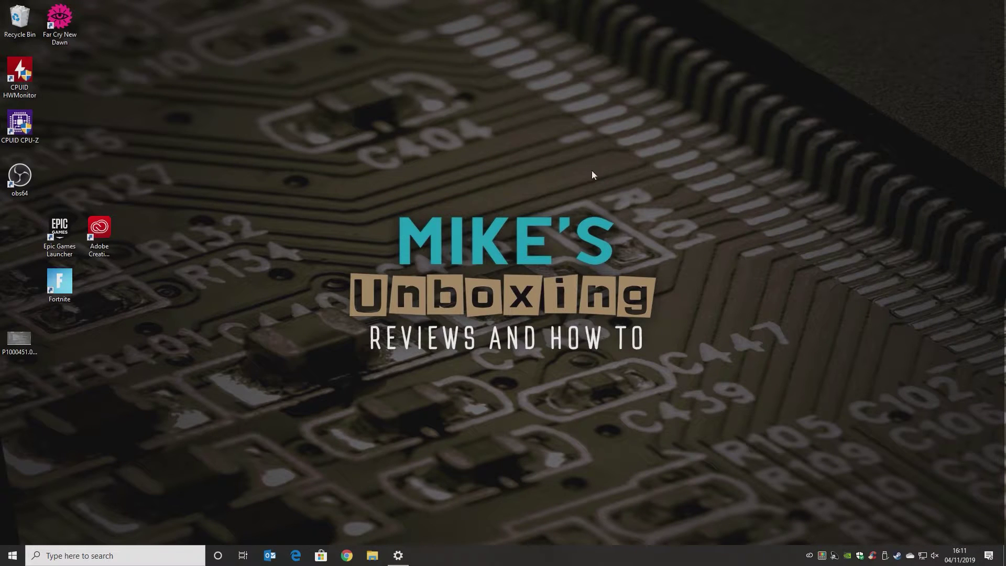
{"action": "left_click", "coordinate": [10, 557]}
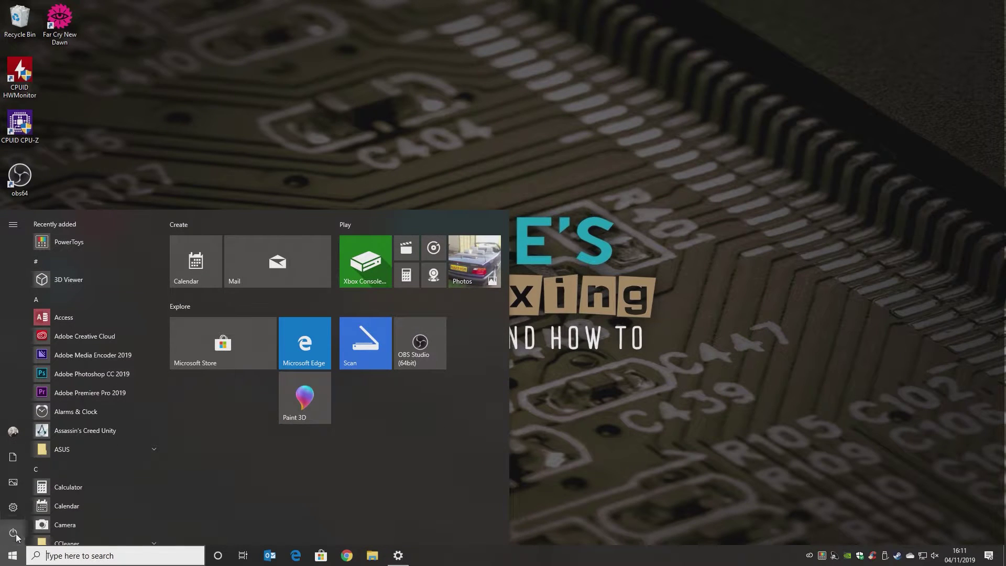
{"action": "left_click", "coordinate": [16, 534]}
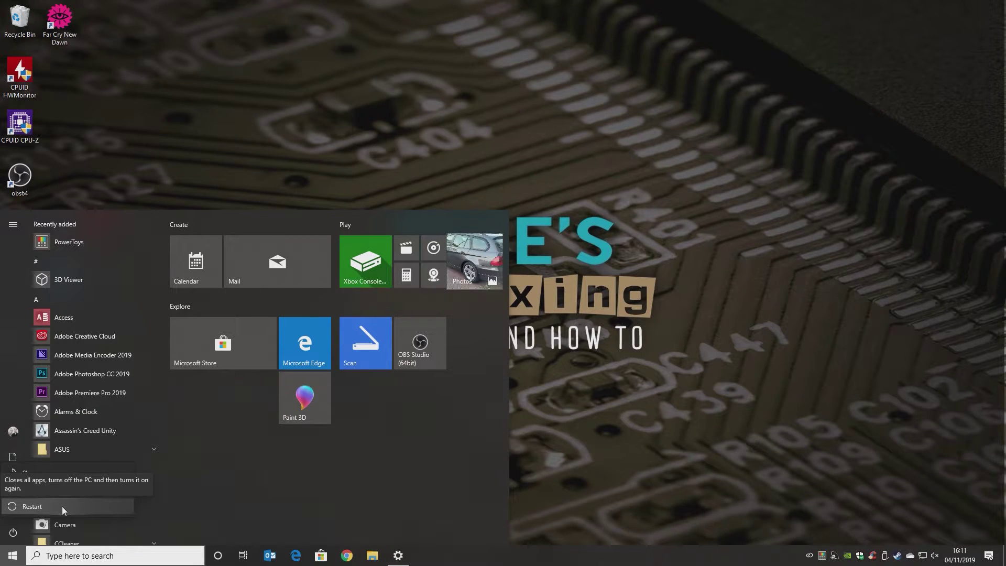
{"action": "left_click", "coordinate": [62, 506]}
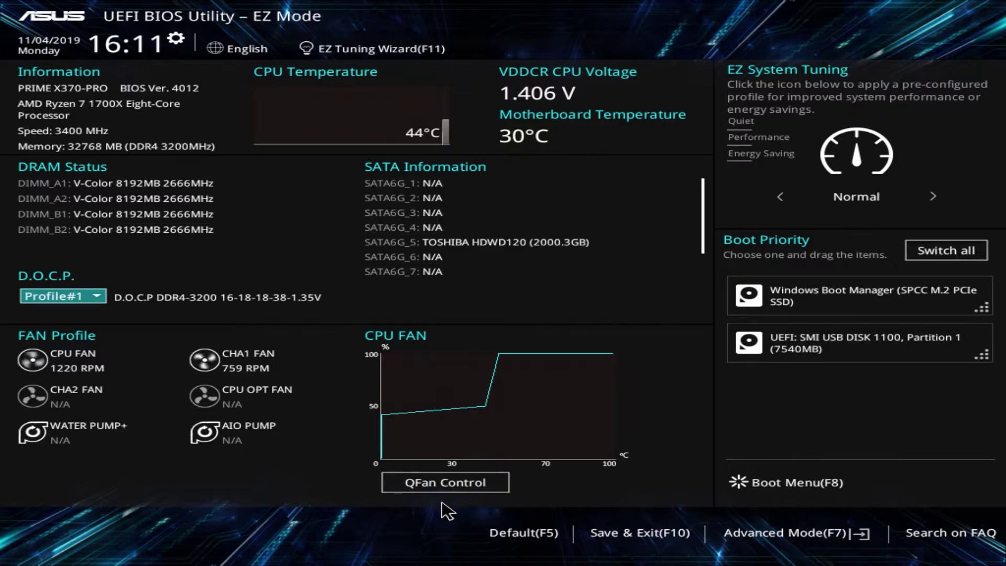
Switch the UEFI BIOS to Advanced Mode and start the ASUS EZ Flash 3 Utility
{"action": "left_click", "coordinate": [804, 534]}
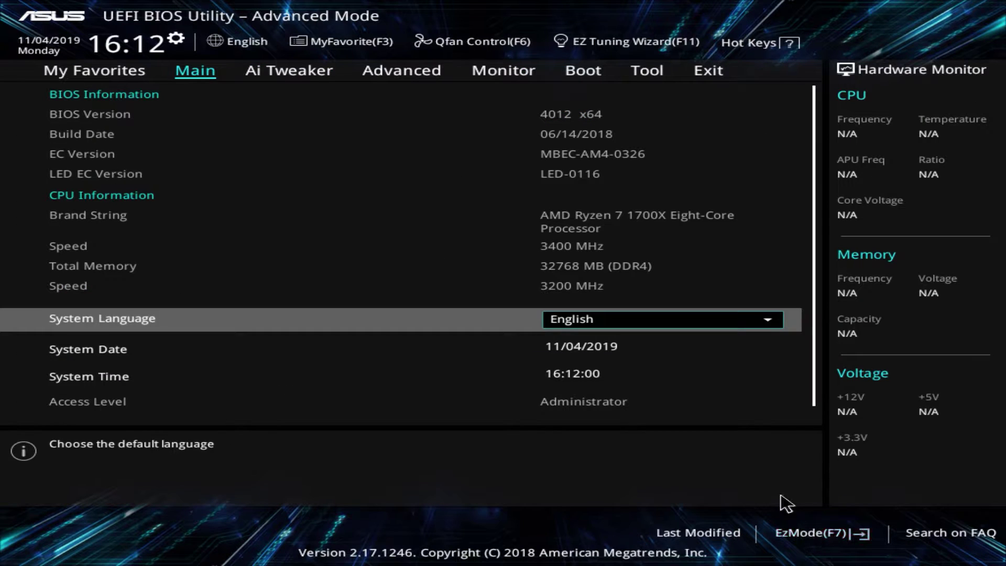
{"action": "left_click", "coordinate": [650, 75]}
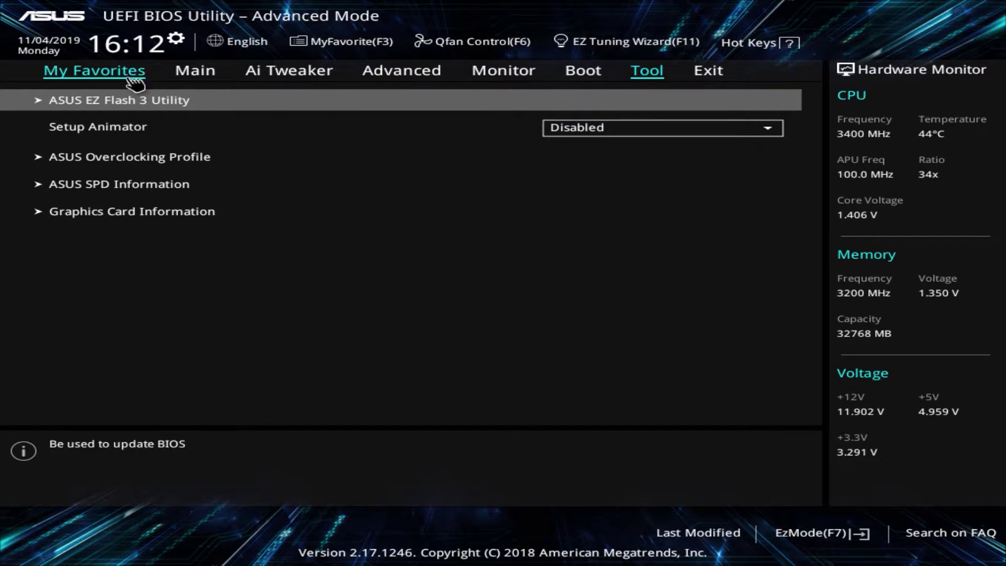
{"action": "left_click", "coordinate": [107, 104]}
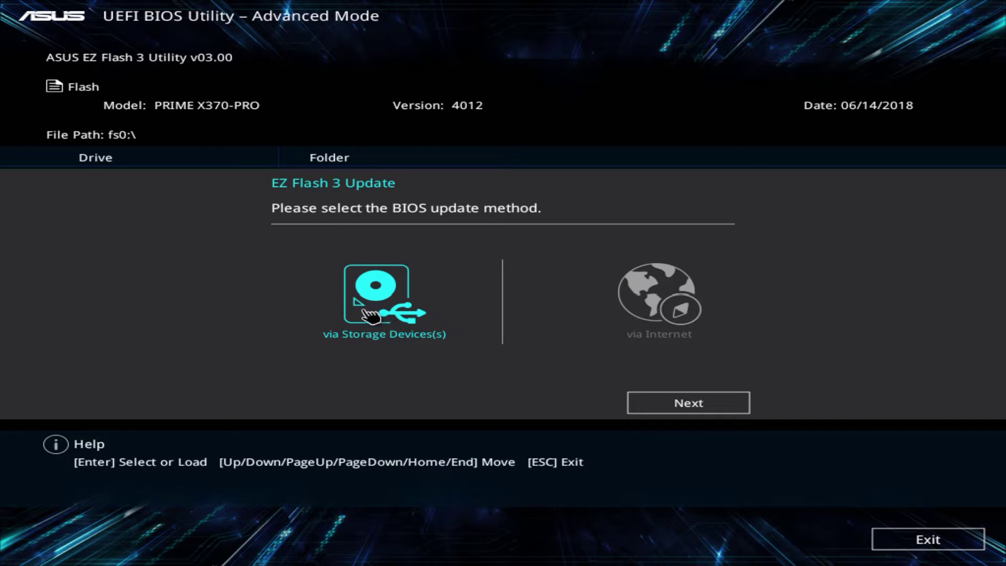
Choose the BIOS update via storage devices and open the PRIME-X370-PRO-ASUS-5220 folder on drive fs0
{"action": "left_click", "coordinate": [689, 403]}
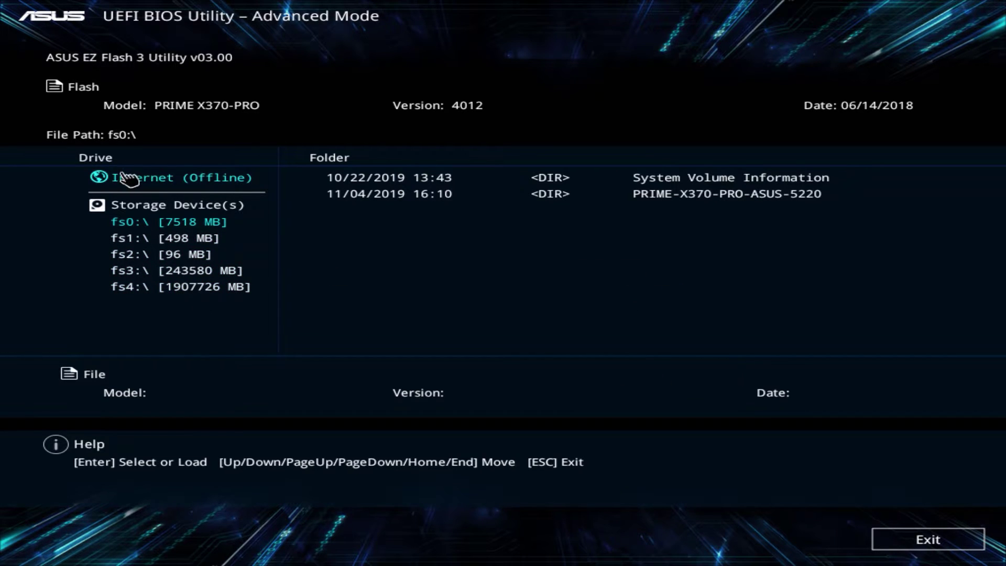
{"action": "left_click", "coordinate": [167, 224]}
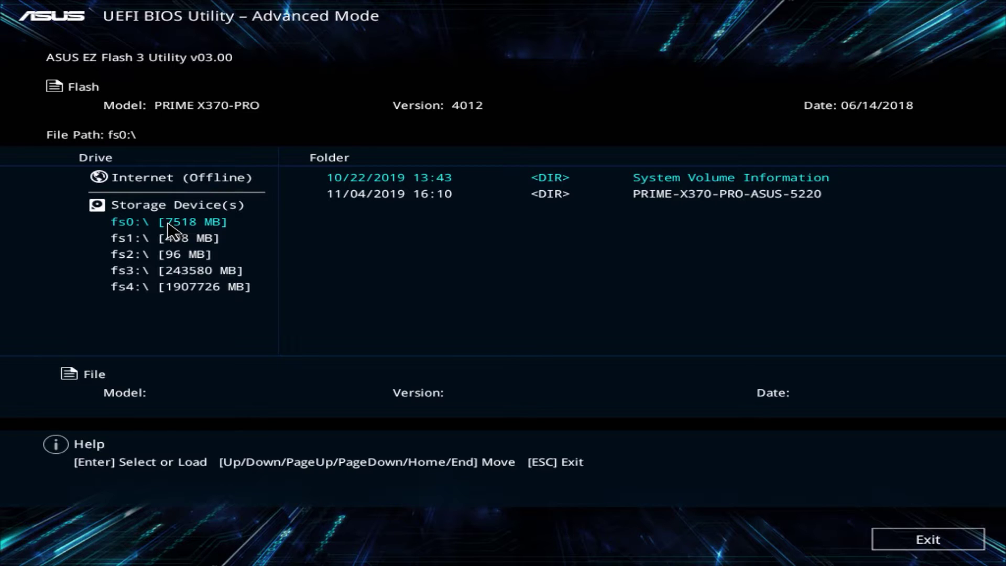
{"action": "left_click", "coordinate": [396, 195]}
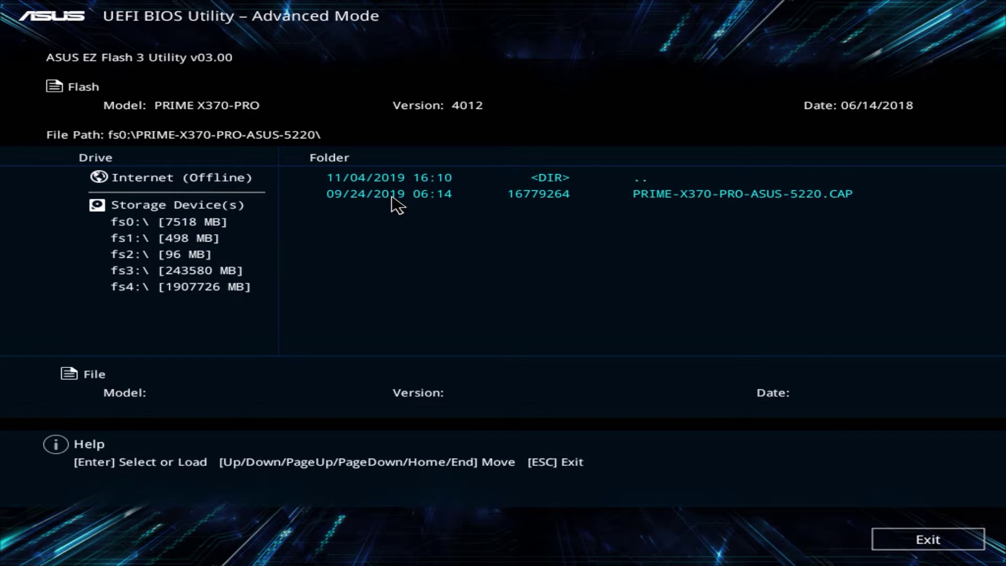
Load the file PRIME-X370-PRO-ASUS-5220.CAP and flash the BIOS with it
{"action": "left_click", "coordinate": [419, 195]}
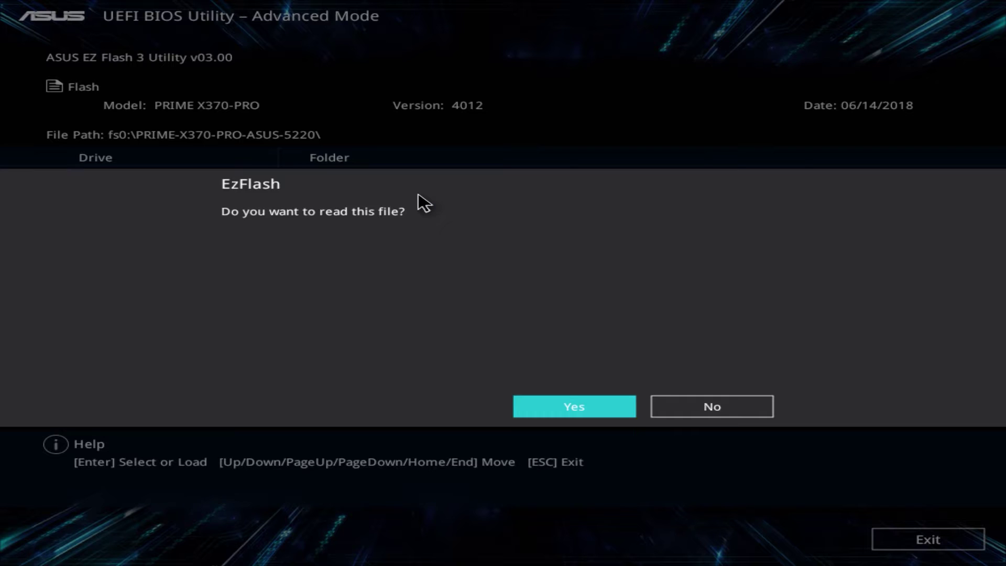
{"action": "left_click", "coordinate": [583, 408]}
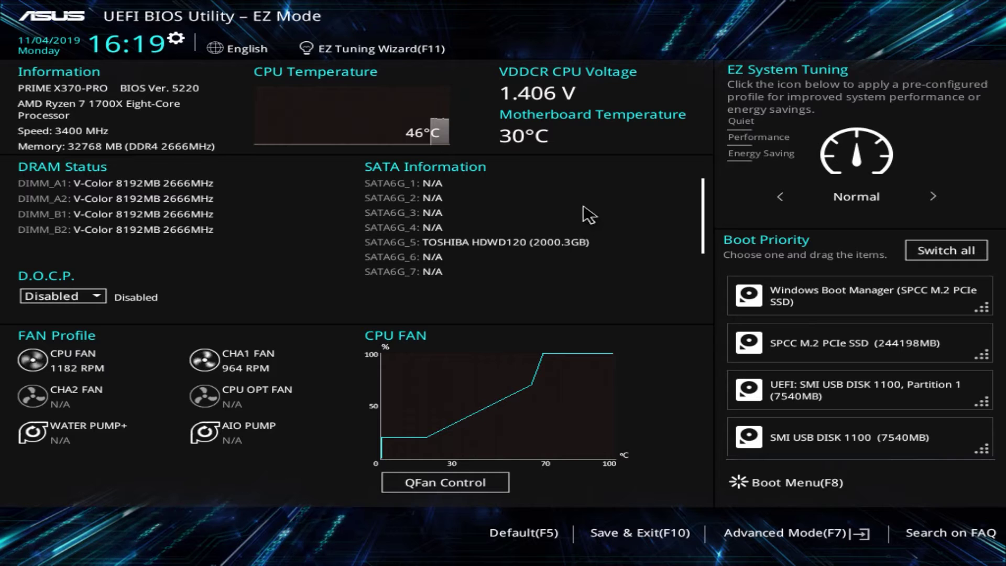
Save the configuration, exit the updated BIOS and restart the PC
{"action": "key", "text": "Tab"}
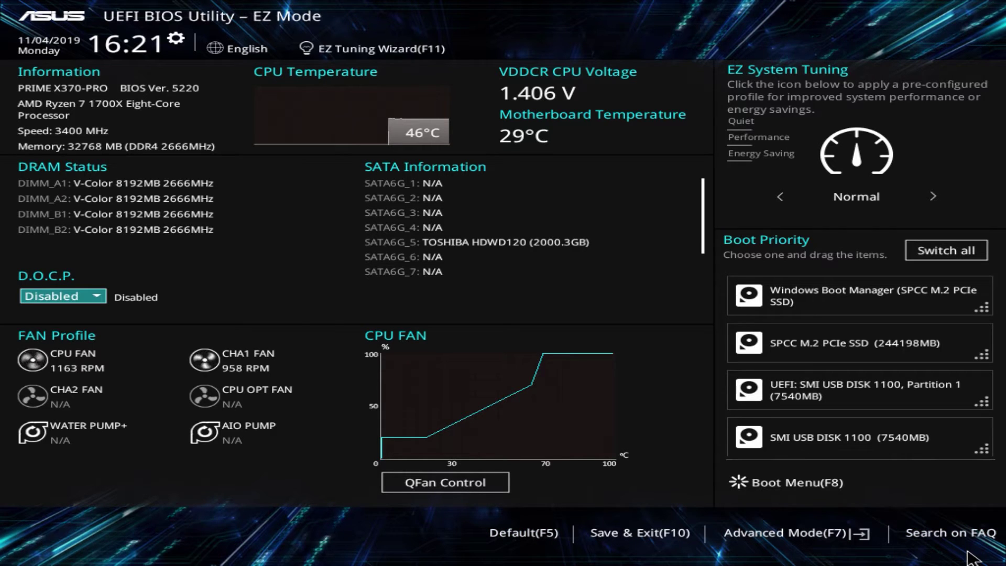
{"action": "left_click", "coordinate": [628, 533]}
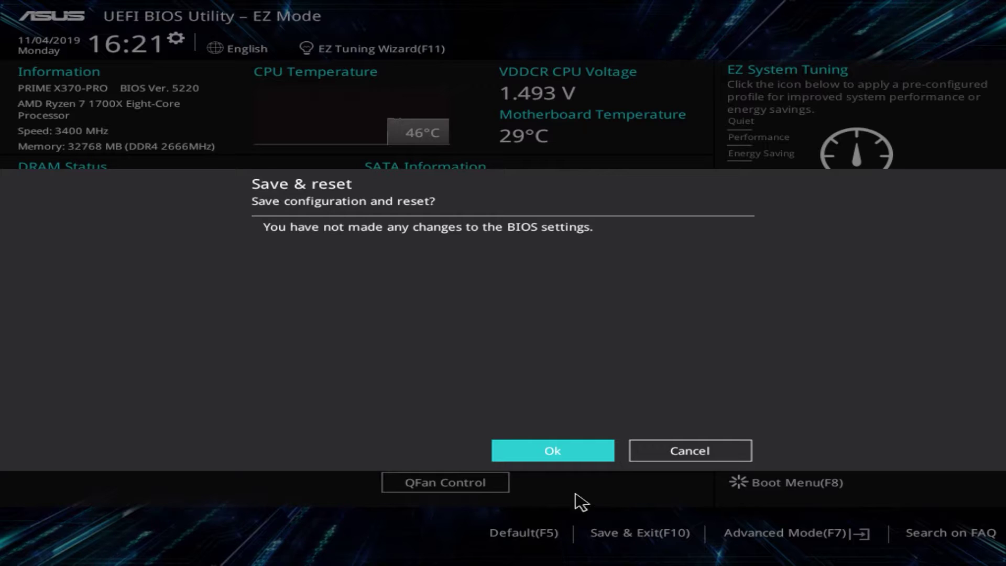
{"action": "left_click", "coordinate": [552, 447]}
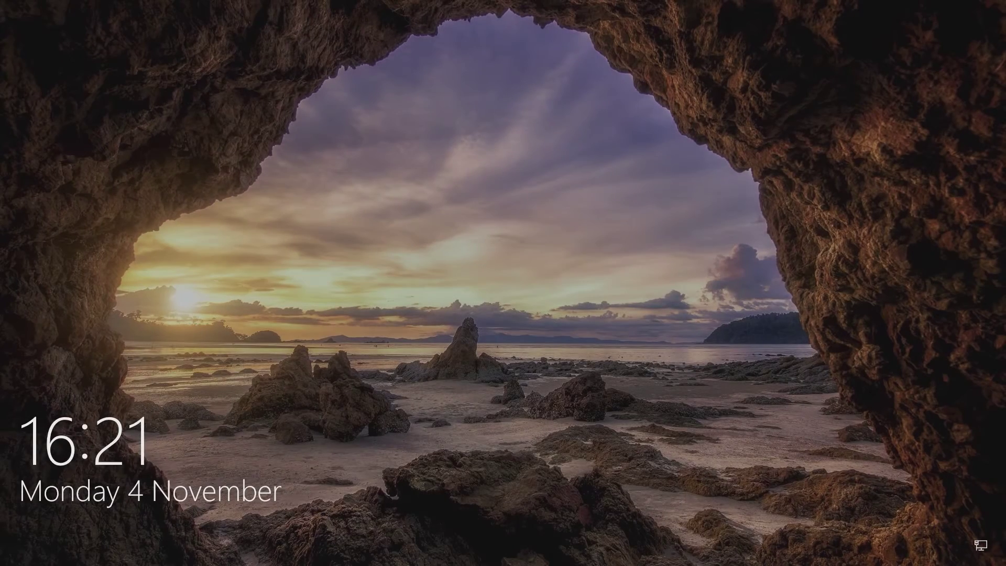
Dismiss the Windows lock screen and enter the account PIN to sign in
{"action": "key", "text": "space"}
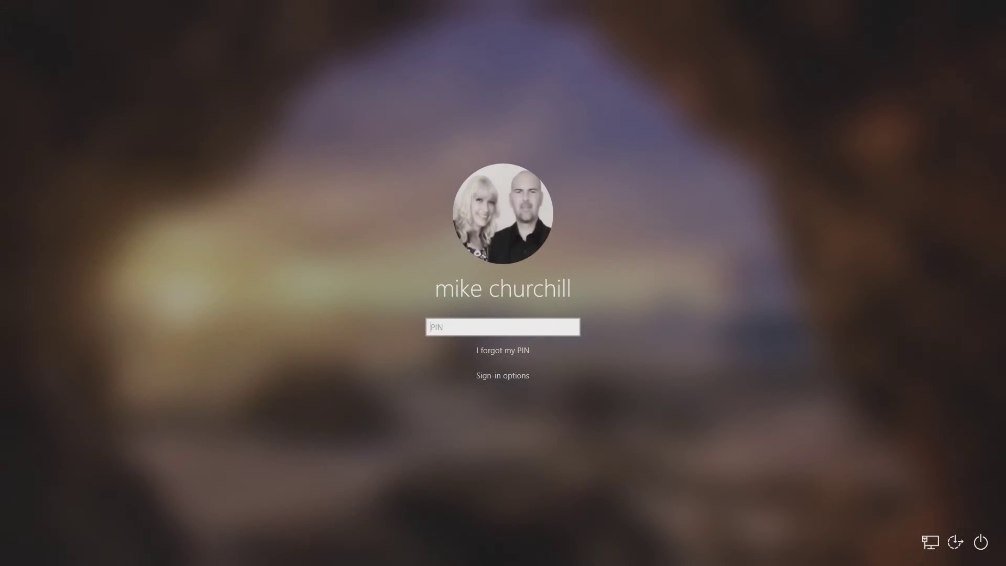
{"action": "type", "text": "1"}
{"action": "type", "text": "1"}
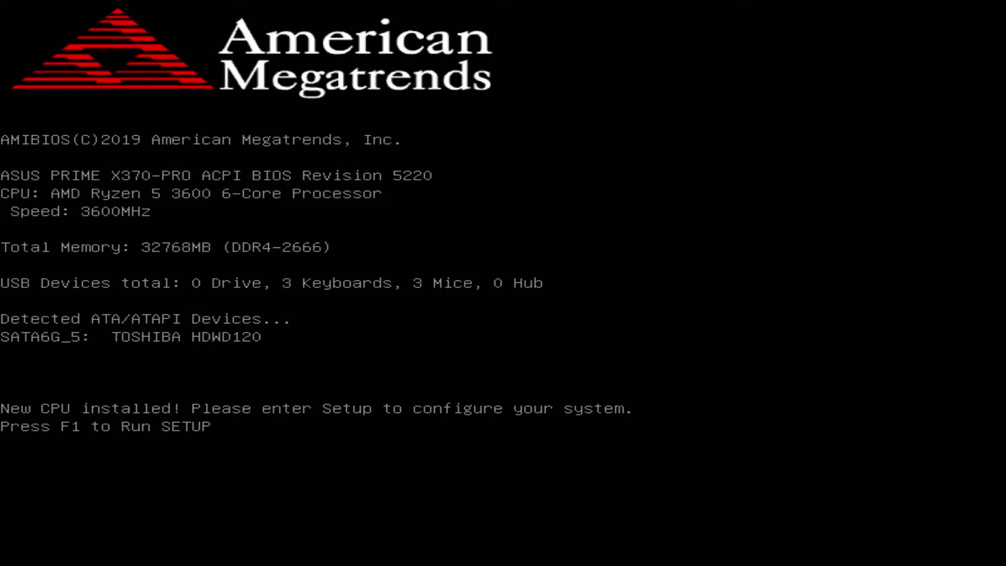
Enter BIOS setup after the CPU swap, set D.O.C.P. to Profile#1, then save and exit
{"action": "key", "text": "F1"}
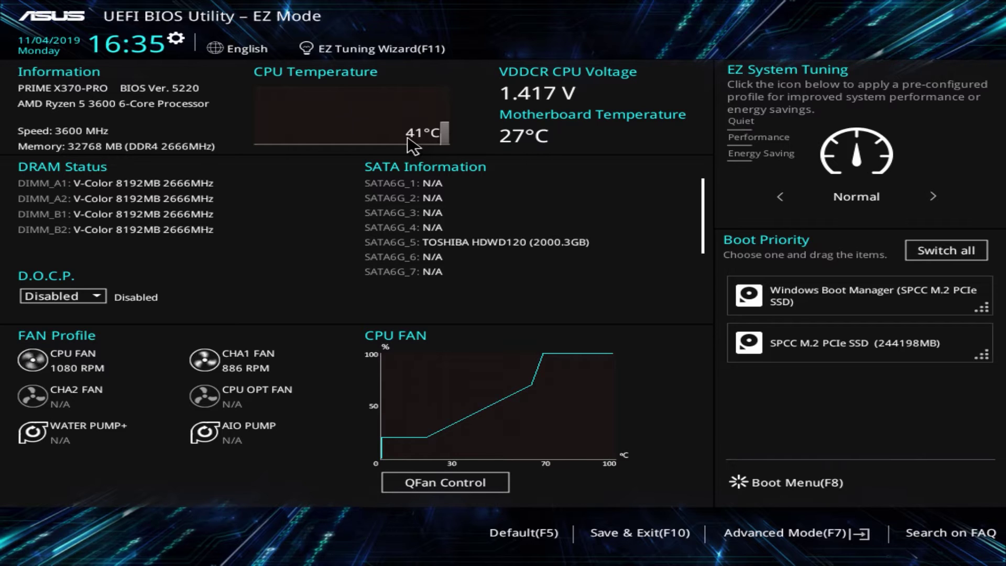
{"action": "left_click", "coordinate": [100, 296]}
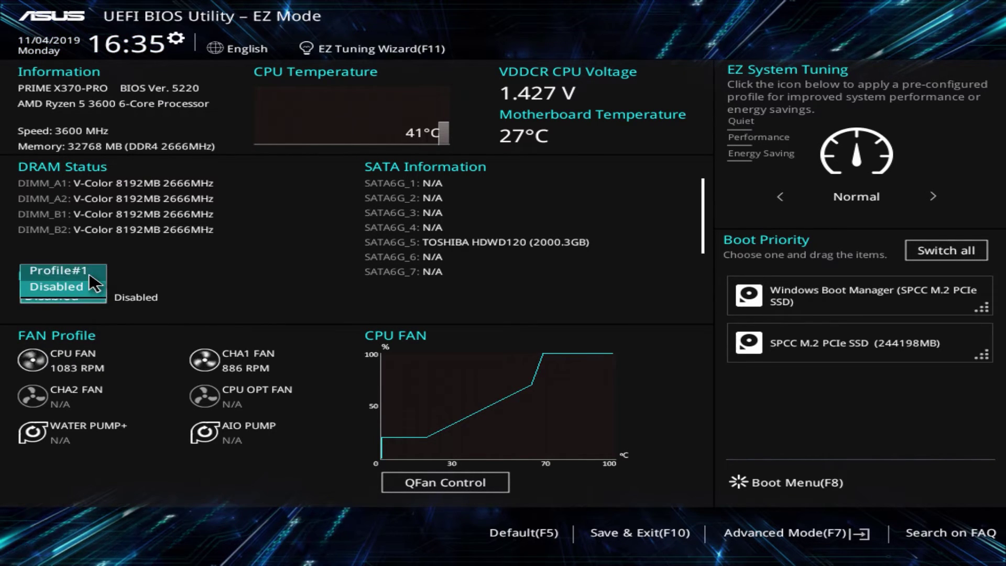
{"action": "left_click", "coordinate": [93, 272]}
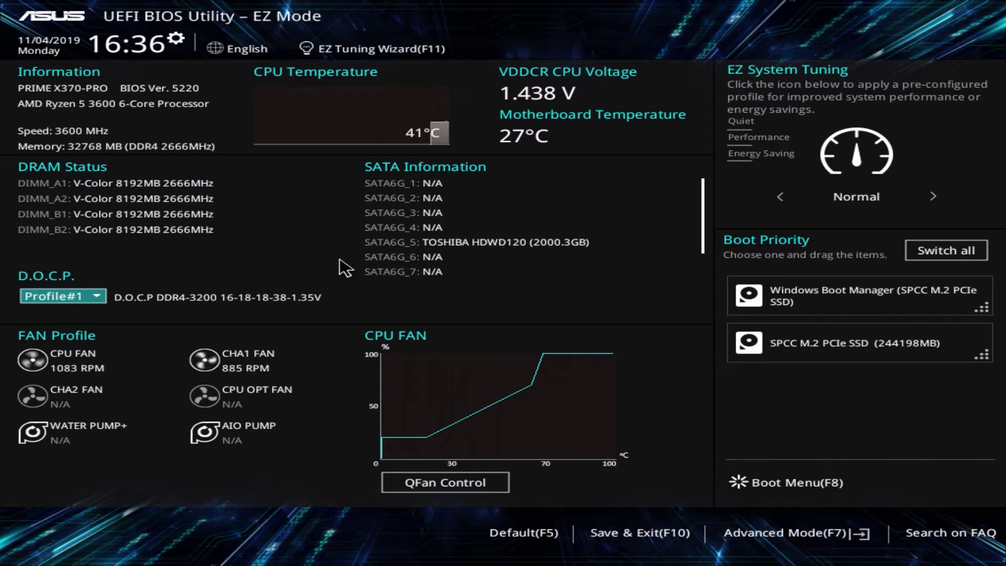
{"action": "left_click", "coordinate": [644, 534]}
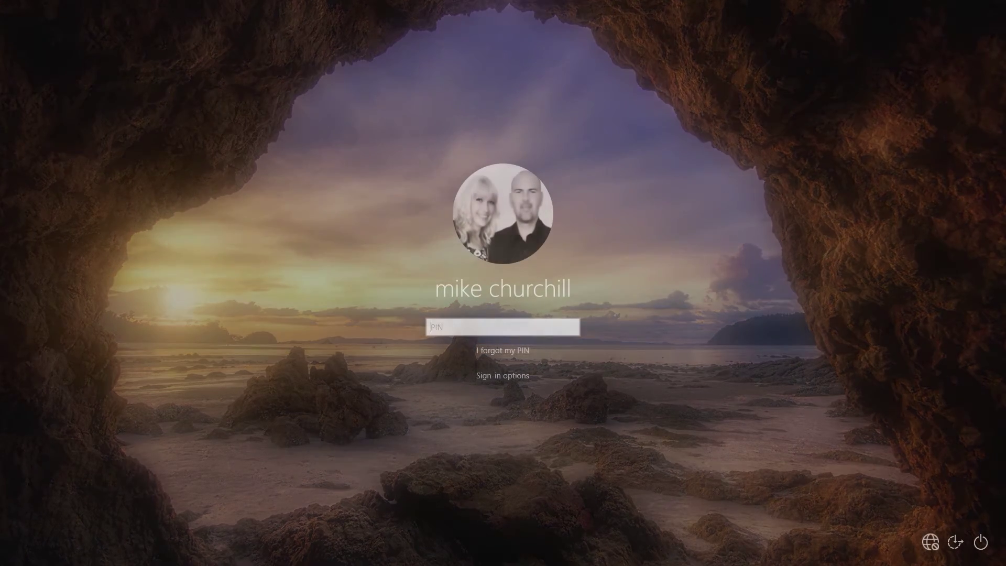
Enter the account PIN to sign in to Windows, then search for CPU-Z and start it
{"action": "type", "text": "1"}
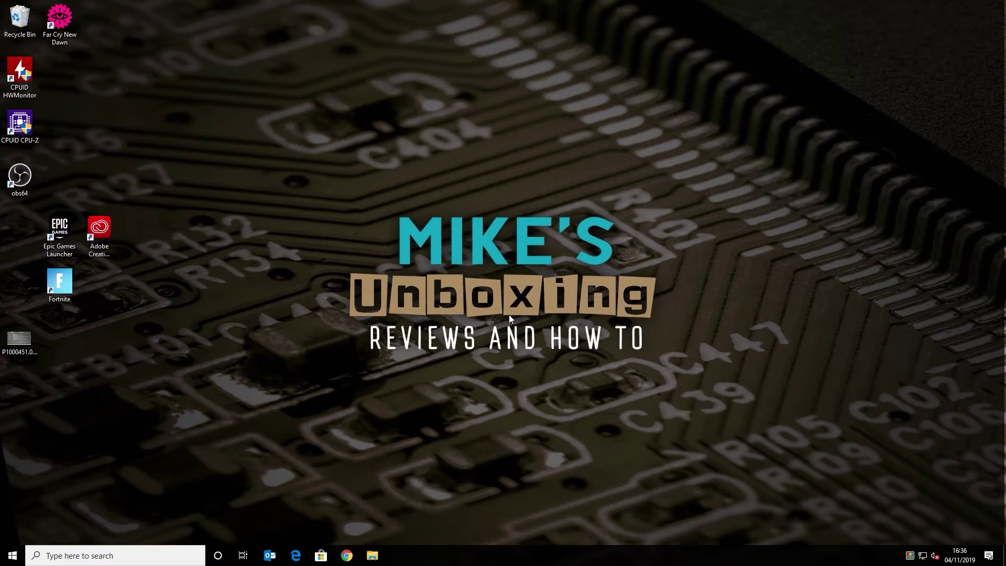
{"action": "left_click", "coordinate": [172, 549]}
{"action": "type", "text": "cpuz"}
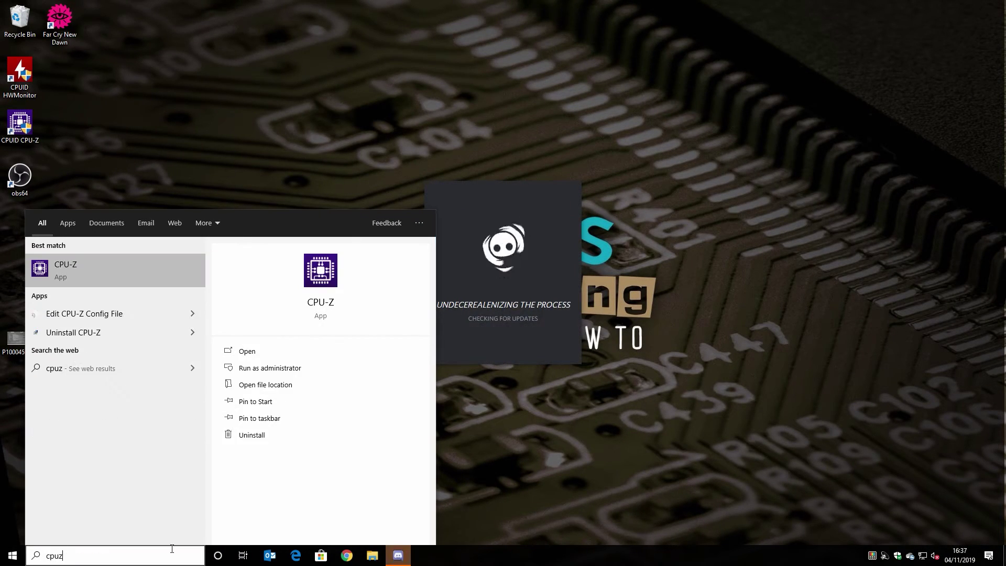
{"action": "left_click", "coordinate": [321, 278]}
{"action": "key", "text": "alt+y"}
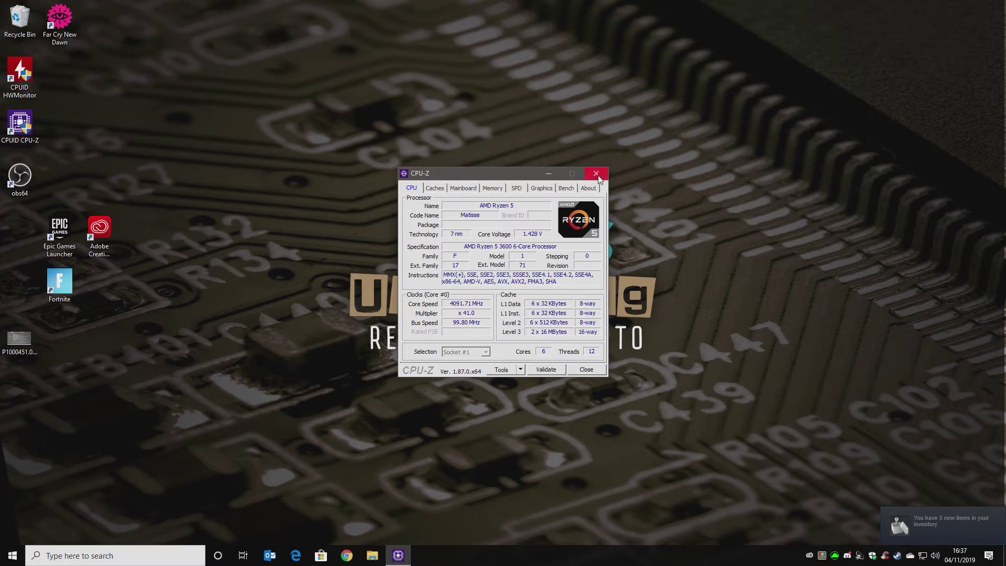
Check the SPD and Memory details in CPU-Z, then close it
{"action": "left_click", "coordinate": [516, 188]}
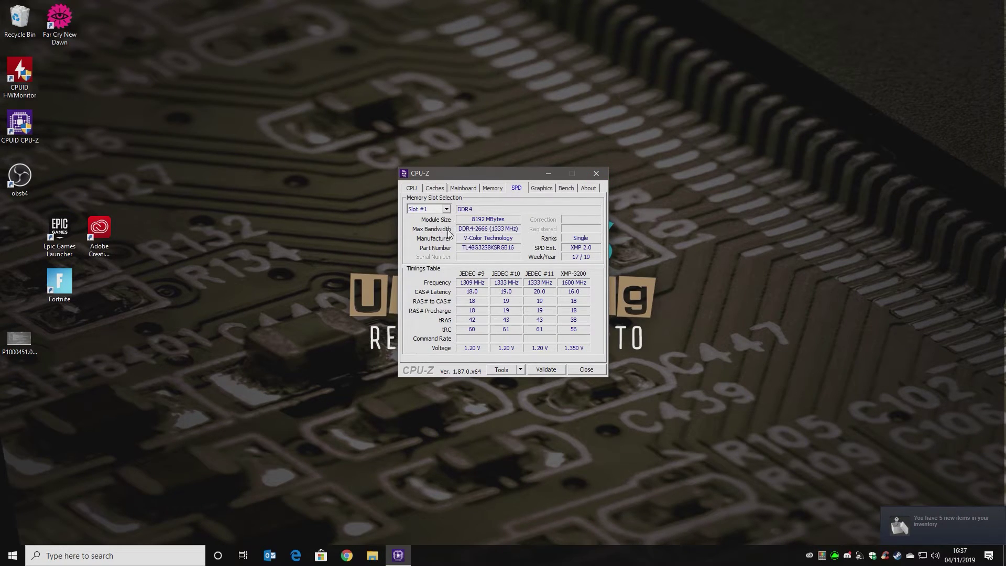
{"action": "left_click", "coordinate": [493, 187]}
{"action": "left_click", "coordinate": [596, 174]}
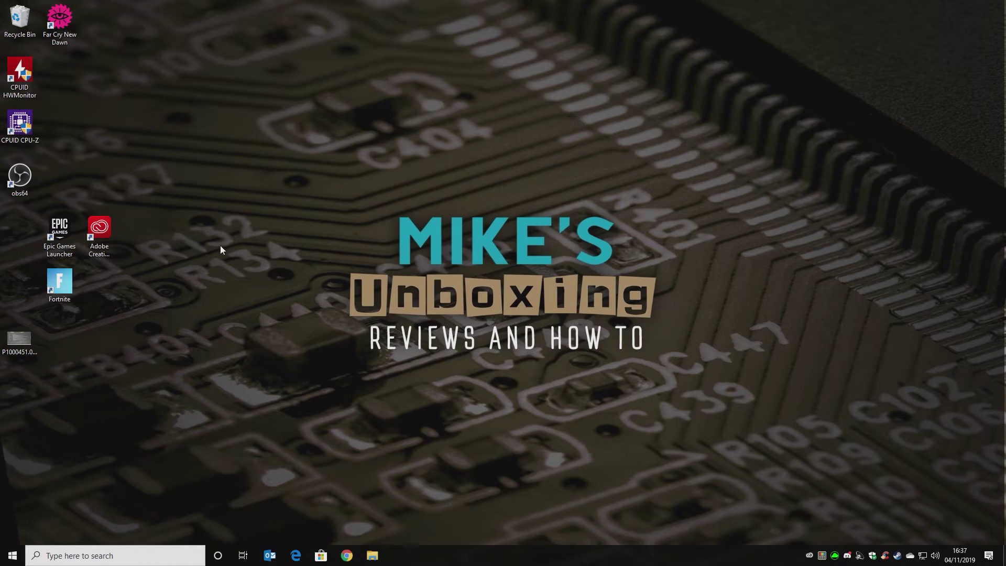
Start Cinebench R15 from its folder in File Explorer and run the CPU benchmark
{"action": "left_click", "coordinate": [372, 555]}
{"action": "double_click", "coordinate": [175, 223]}
{"action": "left_click", "coordinate": [307, 182]}
{"action": "double_click", "coordinate": [307, 182]}
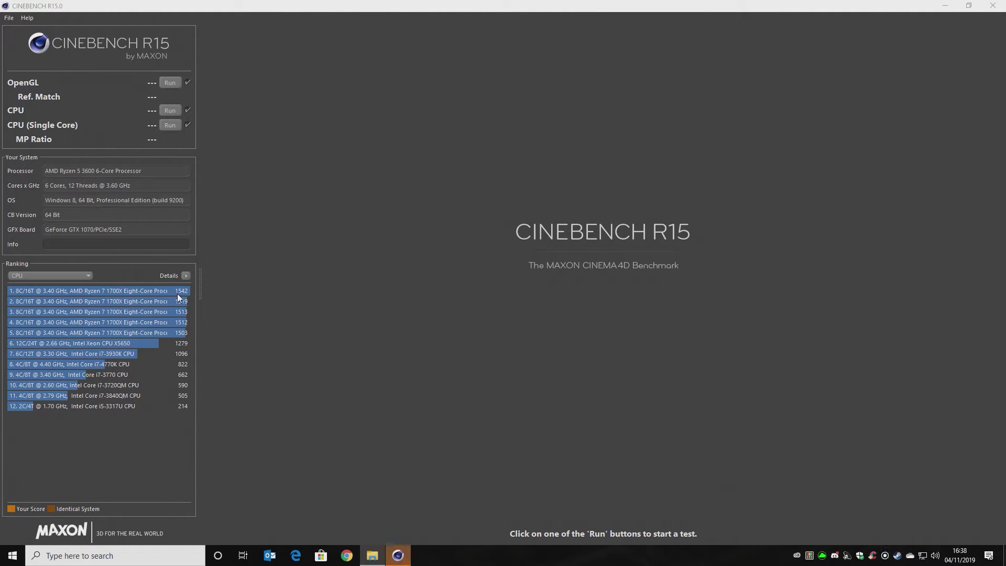
{"action": "mouse_move", "coordinate": [184, 298]}
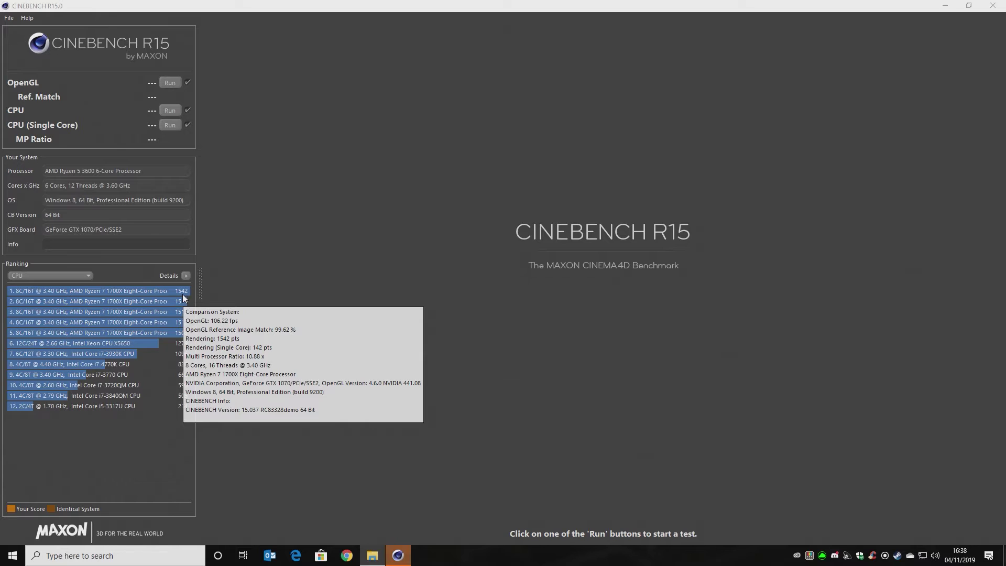
{"action": "left_click", "coordinate": [165, 110]}
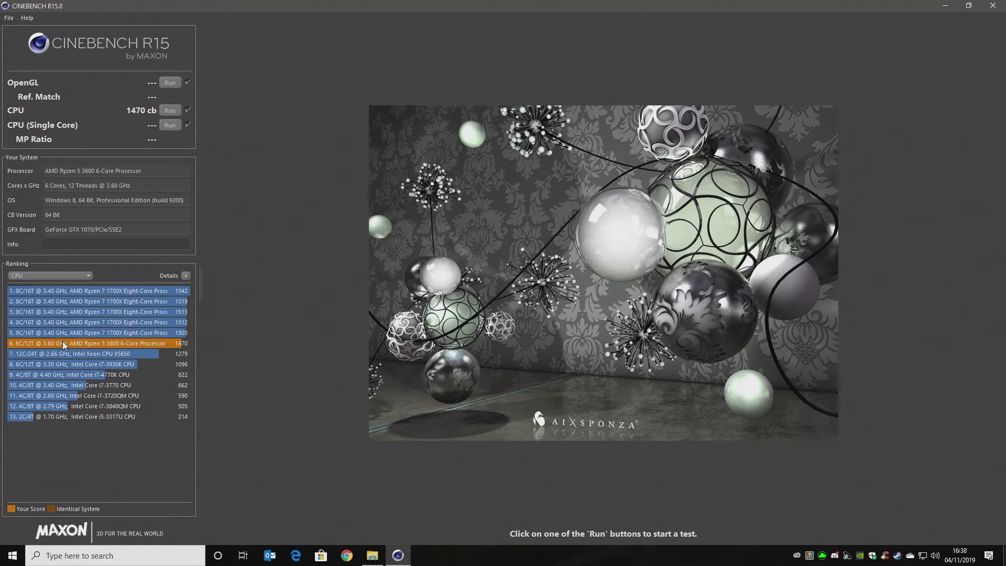
Run the OpenGL benchmark, compare its score with the earlier ranking entries, and close Cinebench R15
{"action": "mouse_move", "coordinate": [55, 342]}
{"action": "left_click", "coordinate": [167, 85]}
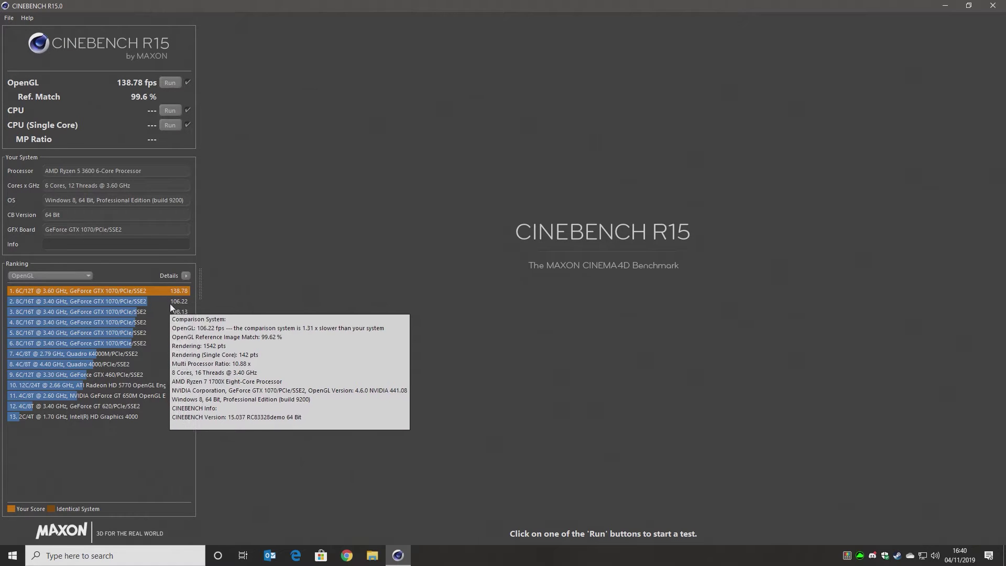
{"action": "mouse_move", "coordinate": [121, 305]}
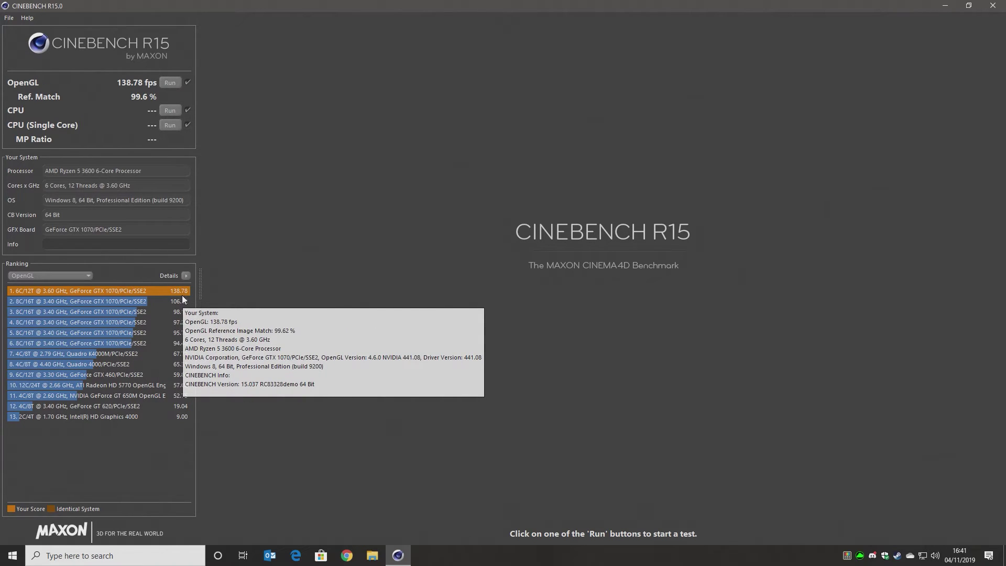
{"action": "left_click", "coordinate": [1003, 9]}
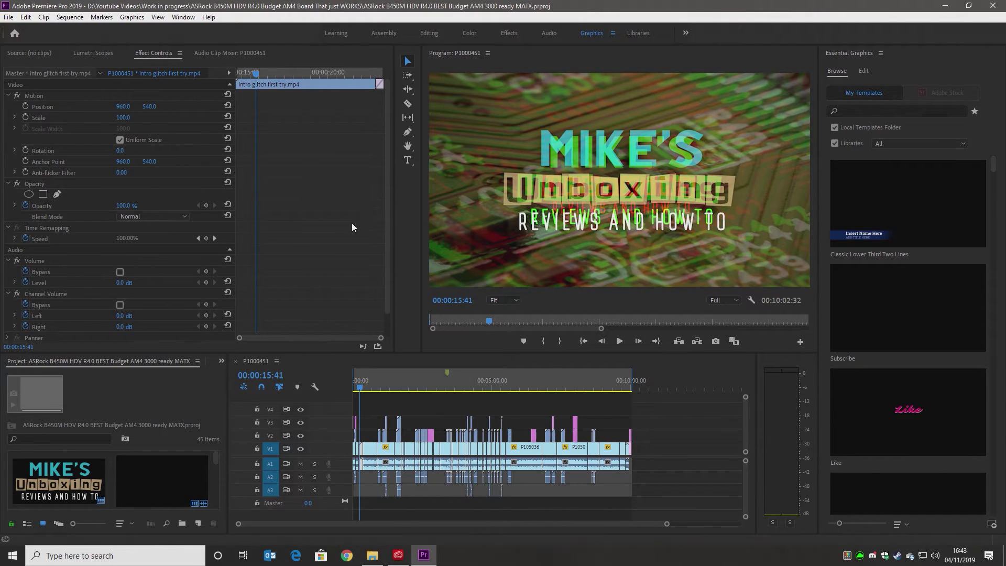
In Adobe Premiere Pro, open the media export settings and set the output to replace ASRock B450M HDV R4.0 BEST Budget AM4 3000 ready MATX.mp4
{"action": "left_click", "coordinate": [9, 17]}
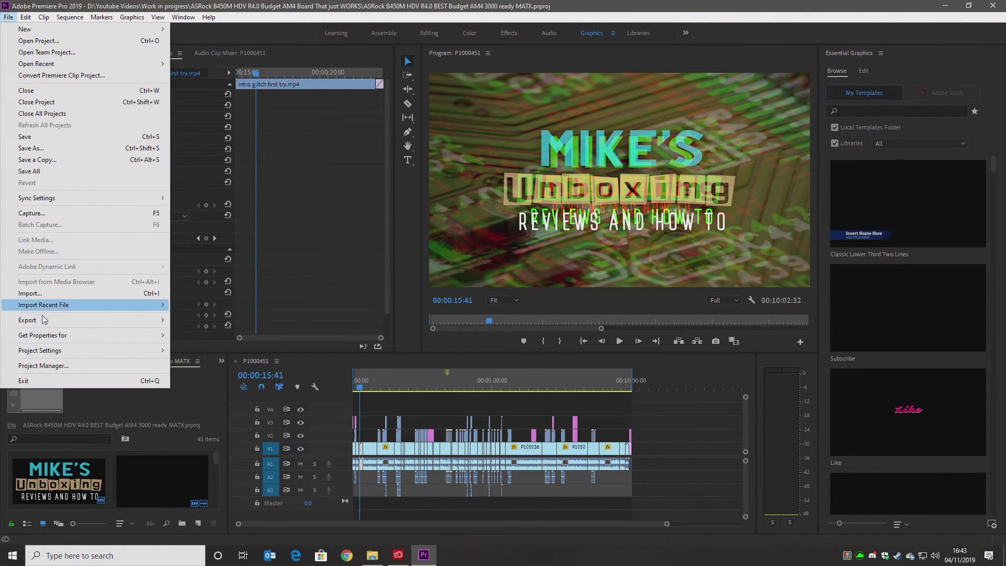
{"action": "mouse_move", "coordinate": [53, 320]}
{"action": "left_click", "coordinate": [206, 323]}
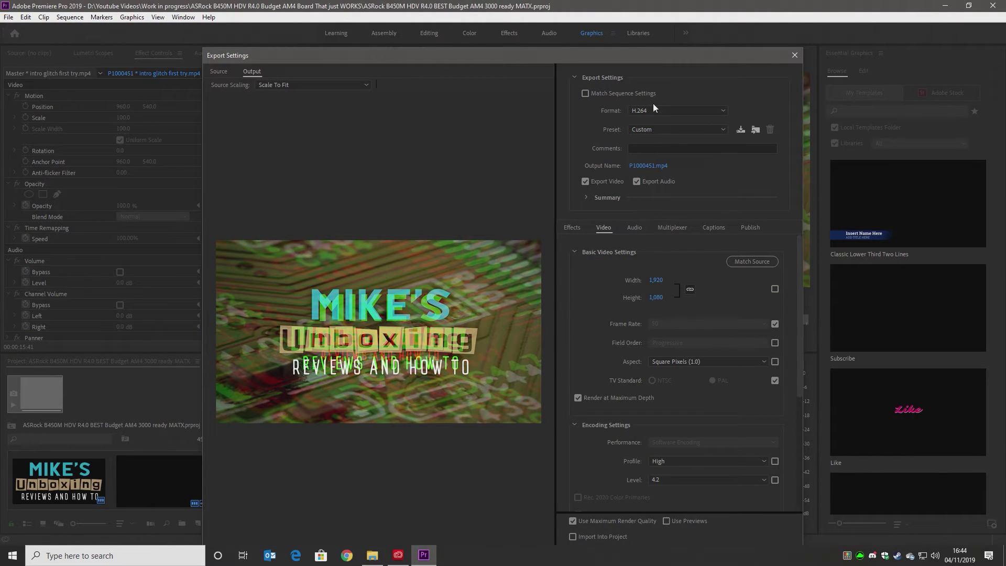
{"action": "left_click", "coordinate": [641, 166]}
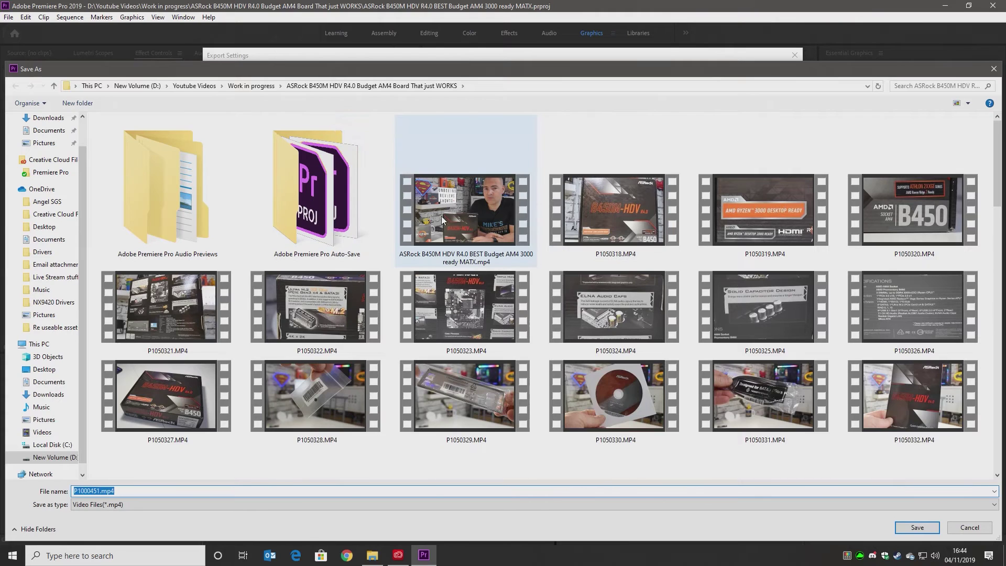
{"action": "left_click", "coordinate": [442, 220]}
{"action": "left_click", "coordinate": [908, 531]}
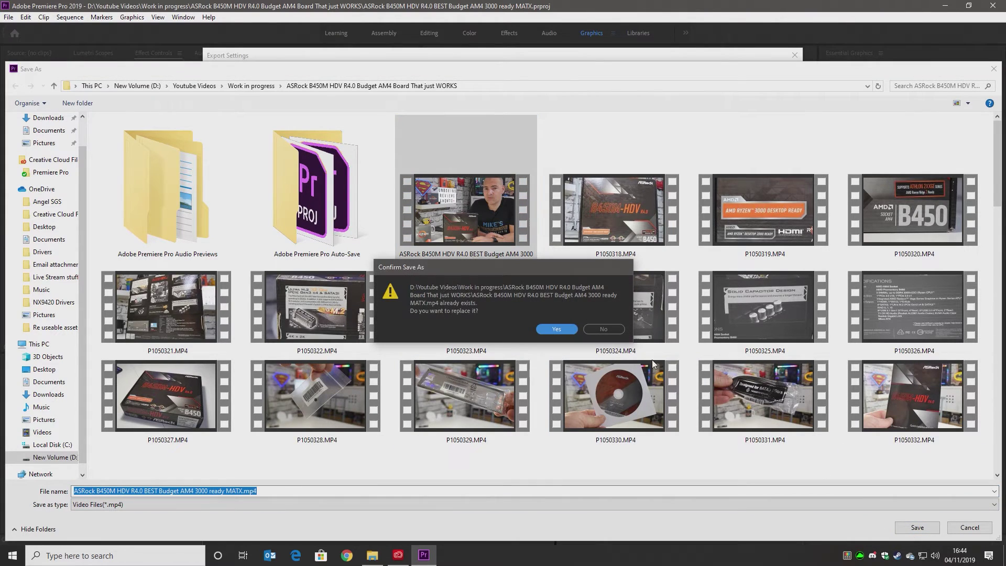
{"action": "left_click", "coordinate": [566, 329]}
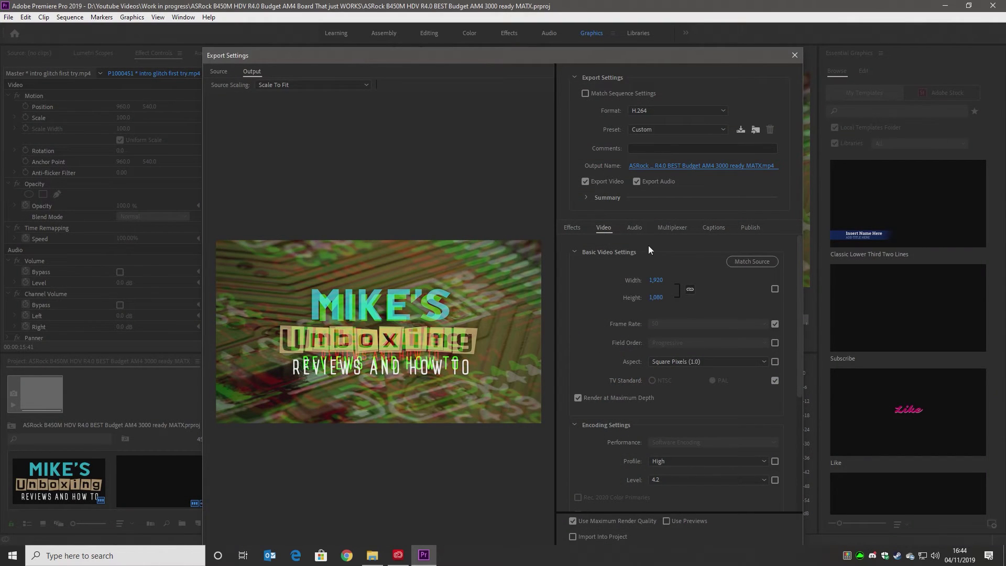
Review the video and bitrate settings, reposition the Export Settings dialog, and start the export, replacing the existing file
{"action": "scroll", "coordinate": [673, 443], "scroll_direction": "down", "scroll_amount": 4}
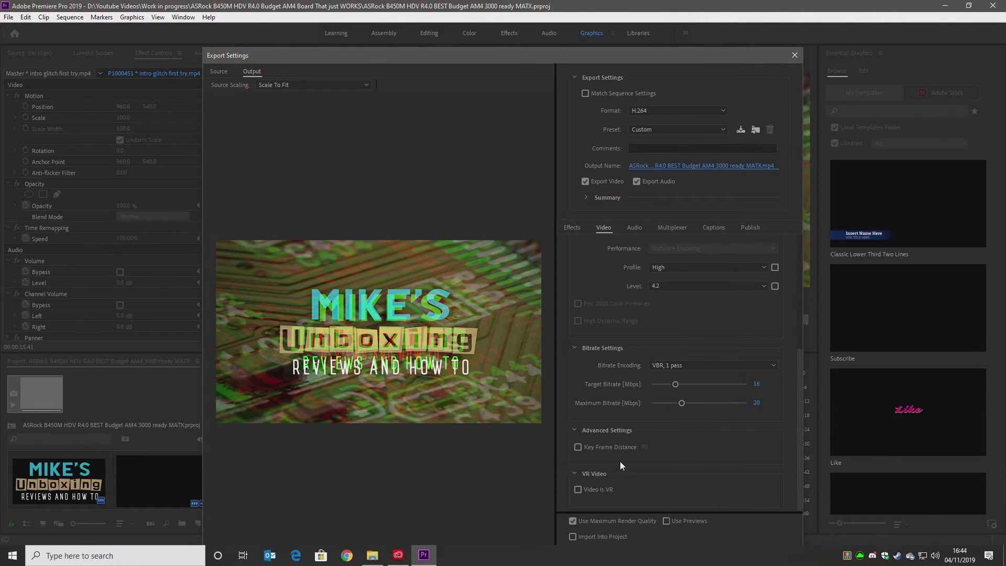
{"action": "scroll", "coordinate": [672, 335], "scroll_direction": "up", "scroll_amount": 4}
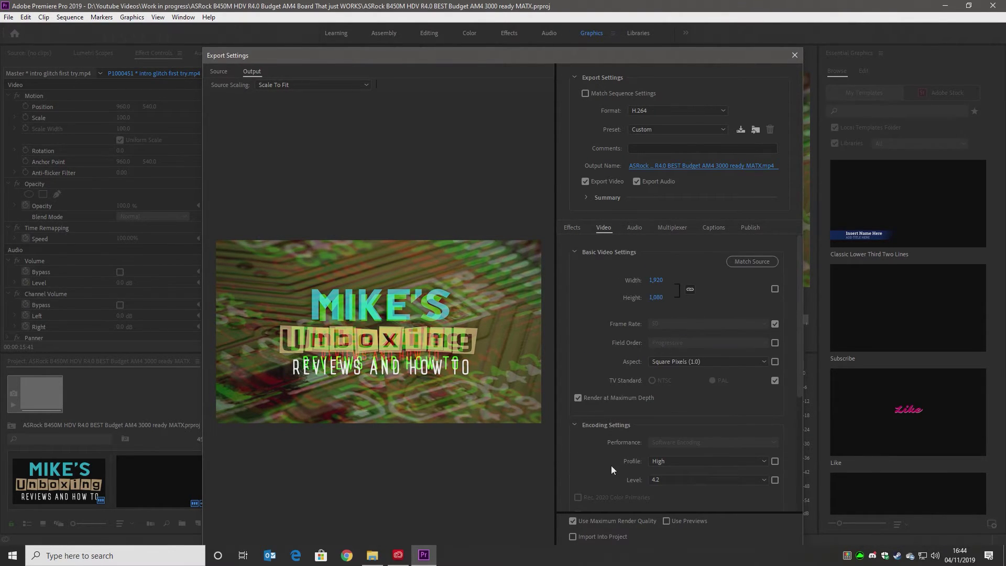
{"action": "scroll", "coordinate": [638, 441], "scroll_direction": "down", "scroll_amount": 4}
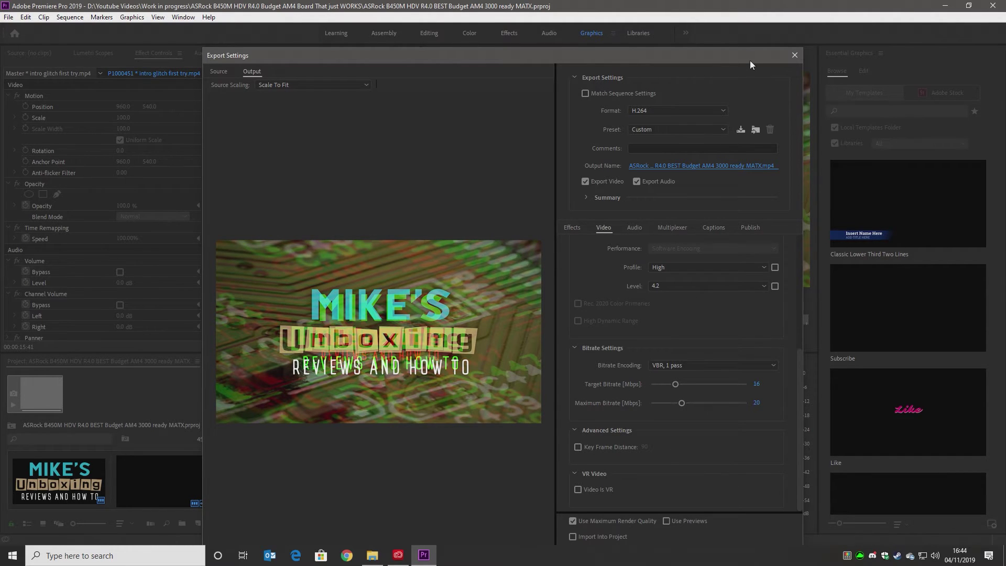
{"action": "left_click_drag", "start_coordinate": [750, 61], "coordinate": [663, 215]}
{"action": "left_click_drag", "start_coordinate": [580, 224], "coordinate": [617, 54]}
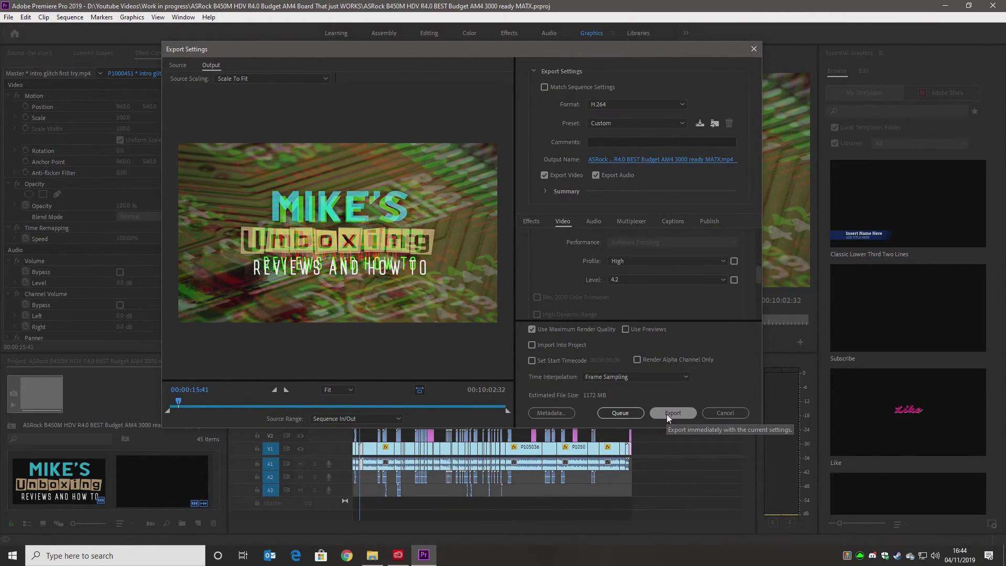
{"action": "left_click", "coordinate": [667, 414]}
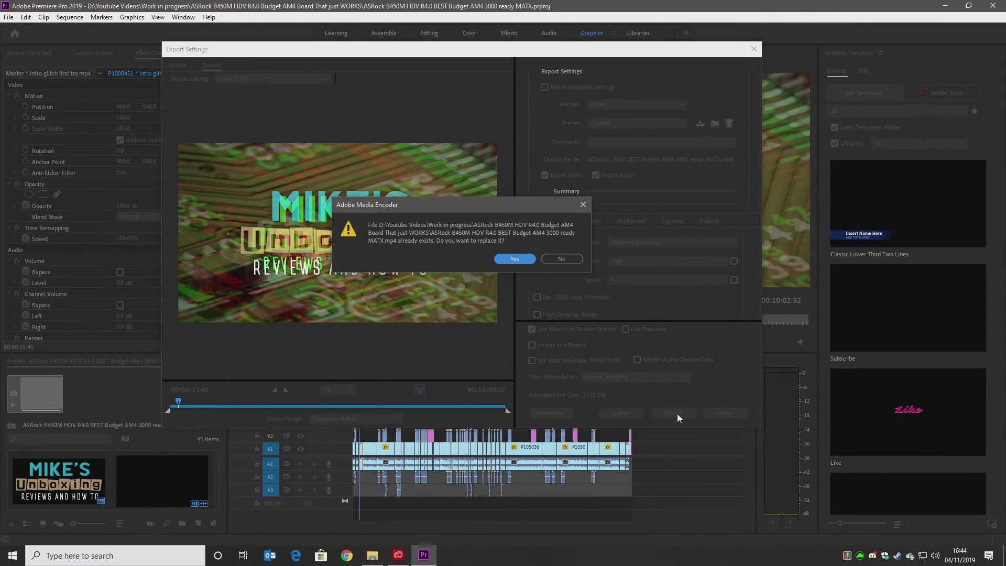
{"action": "left_click", "coordinate": [508, 259]}
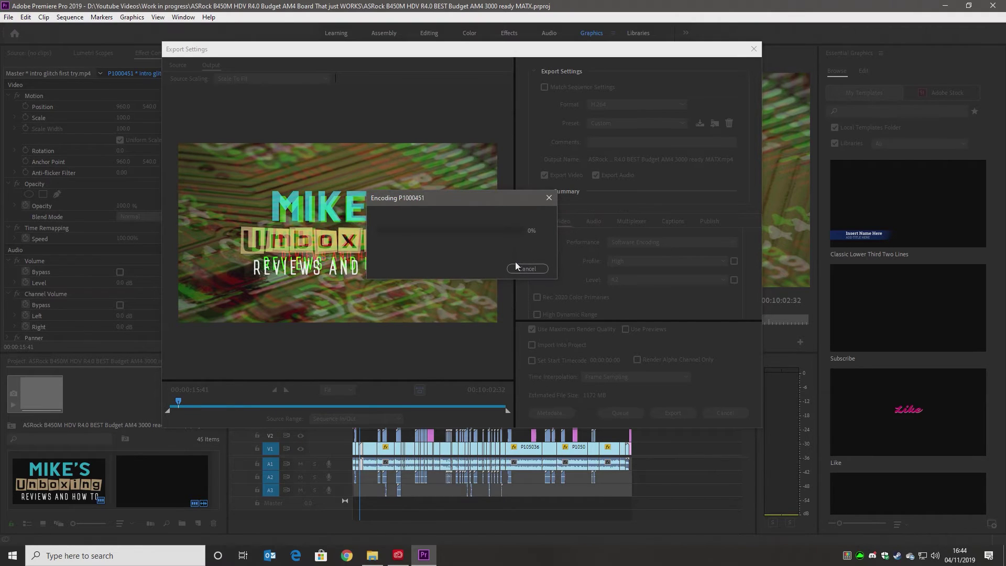